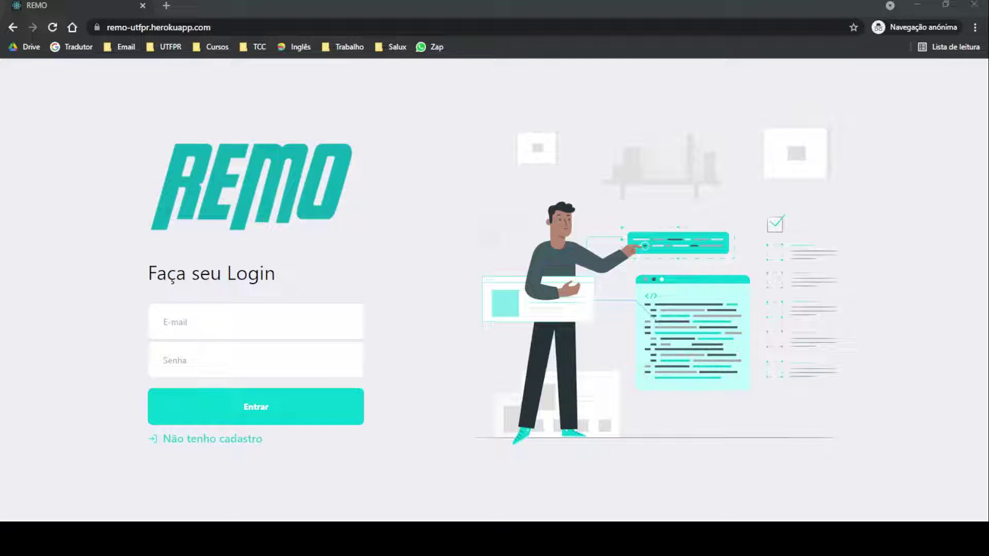
Step: Register a new REMO account with a name, password, e-mail and username, then acknowledge the success alert
left_click(206, 441)
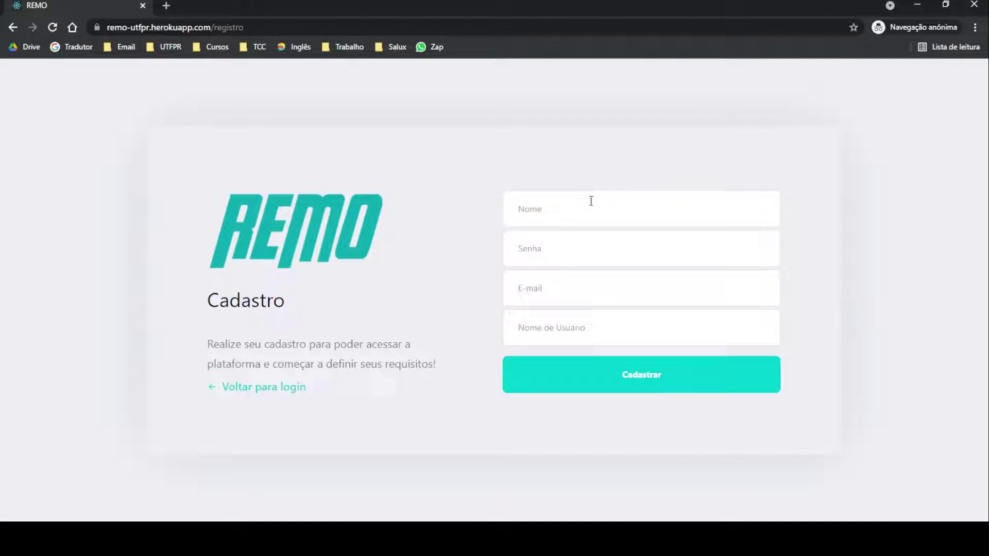
left_click(573, 205)
type("Sergio")
key("Tab")
type("123")
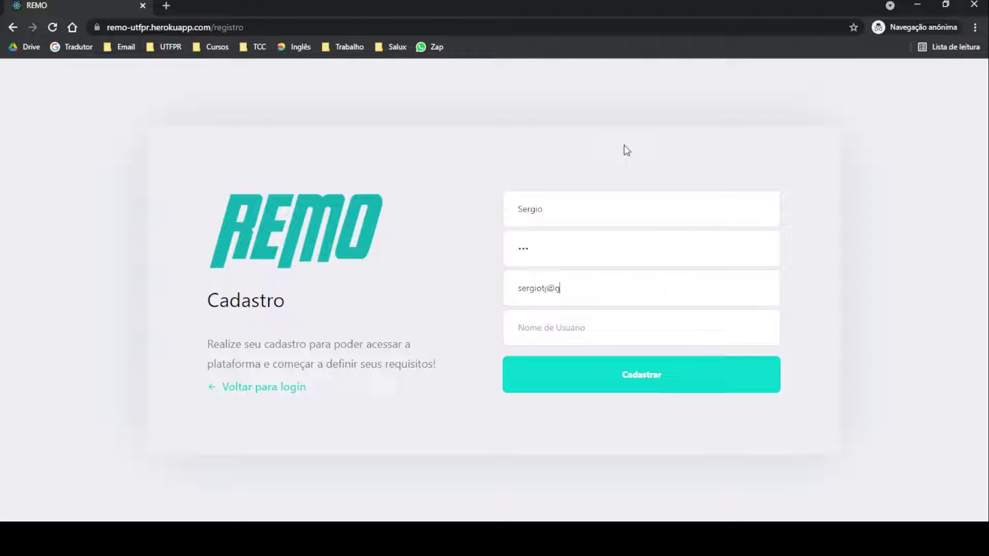
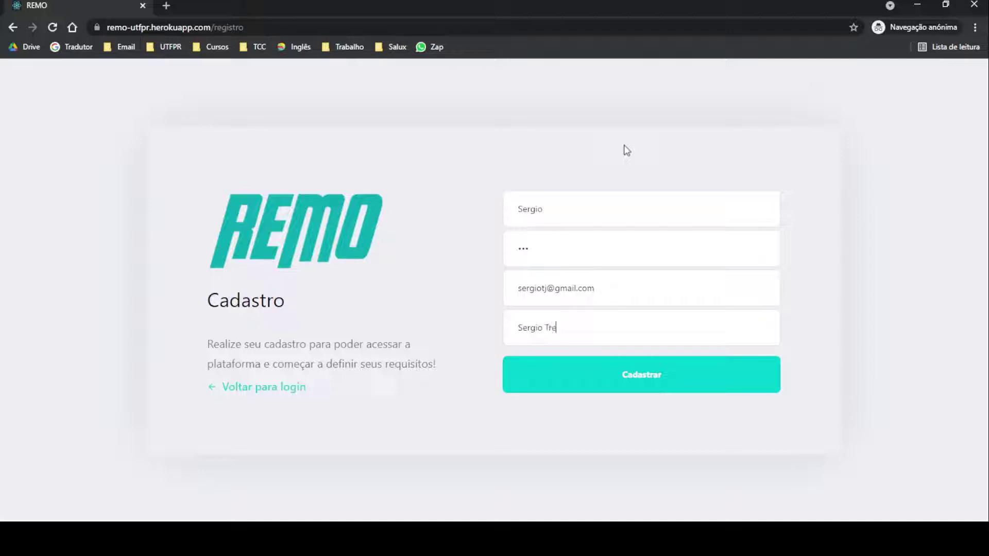
left_click(667, 379)
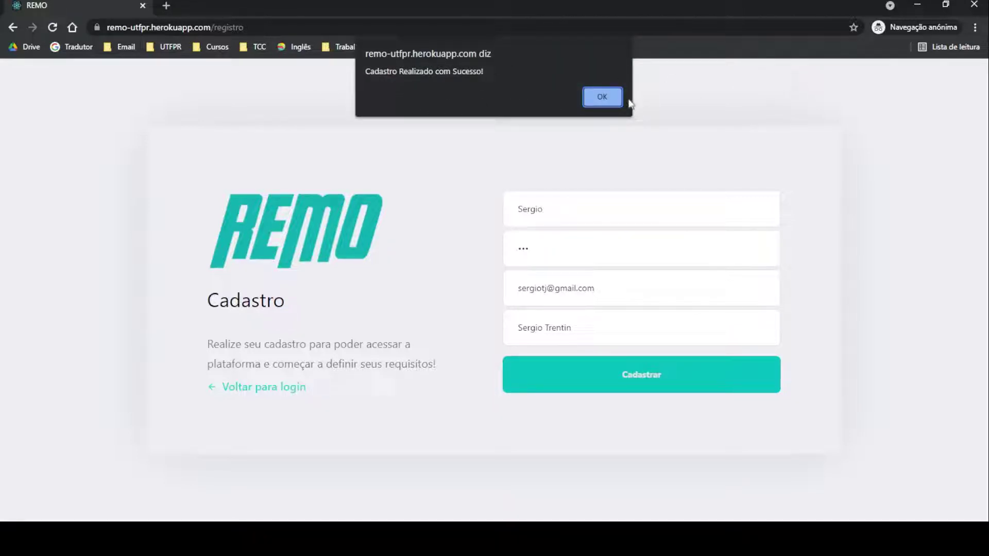
left_click(613, 98)
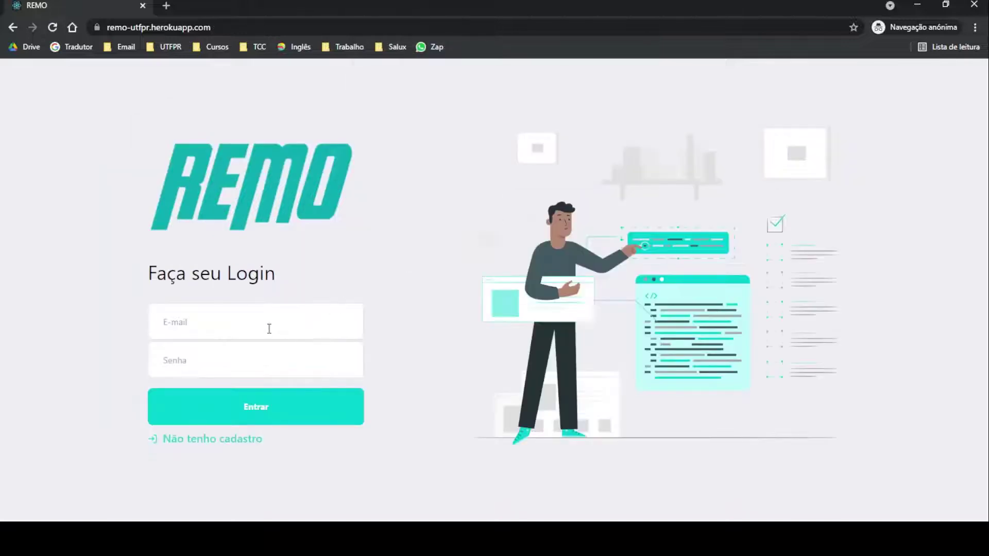
Step: Log into REMO with the new account's e-mail and password
left_click(268, 328)
key("Tab")
type("1234")
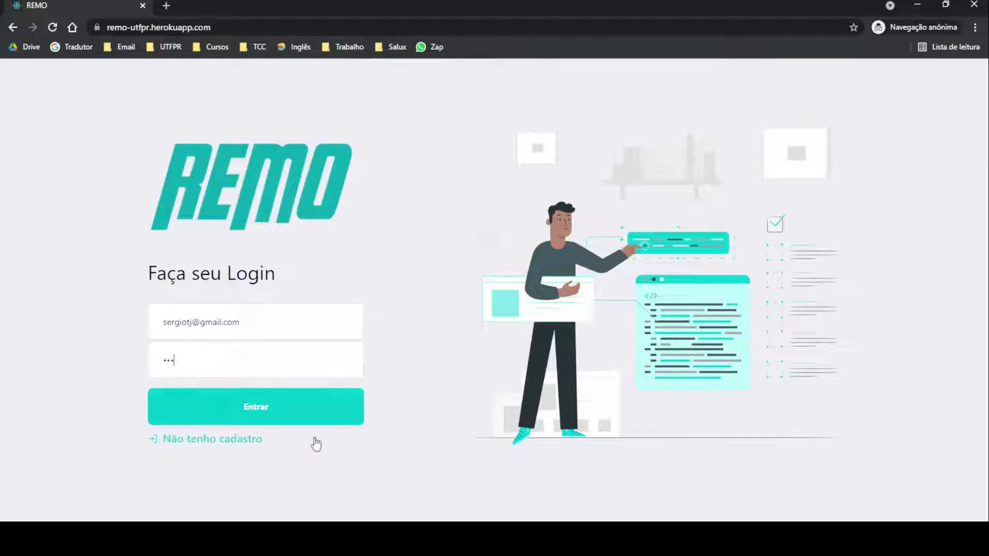
left_click(294, 406)
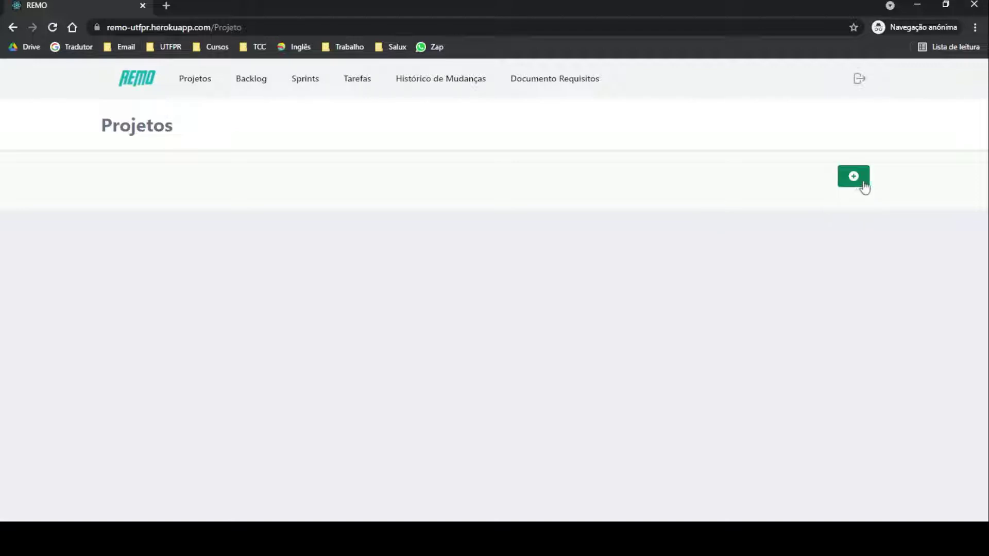
Step: Start a new project titled 'Pagamento por cartões'
left_click(863, 185)
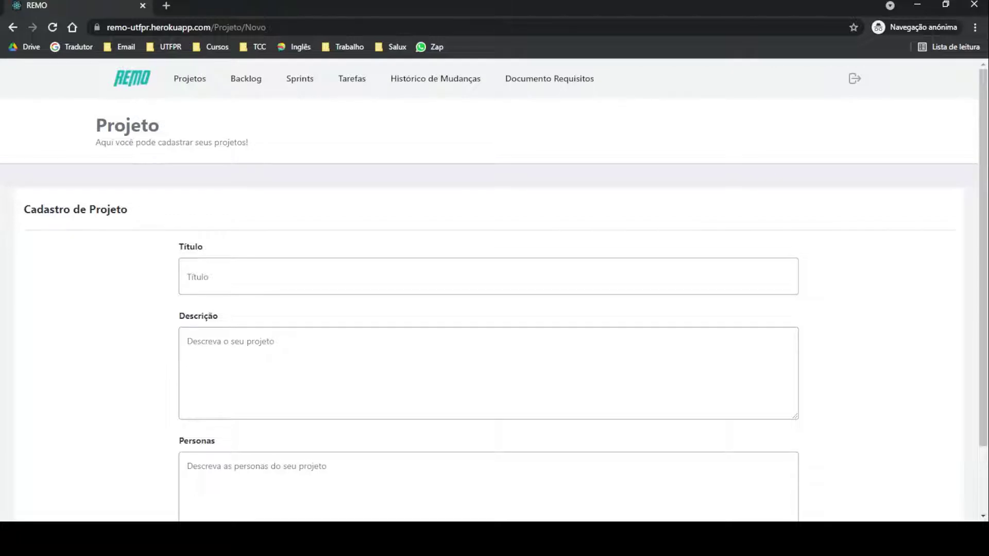
scroll(620, 225, "down", 2)
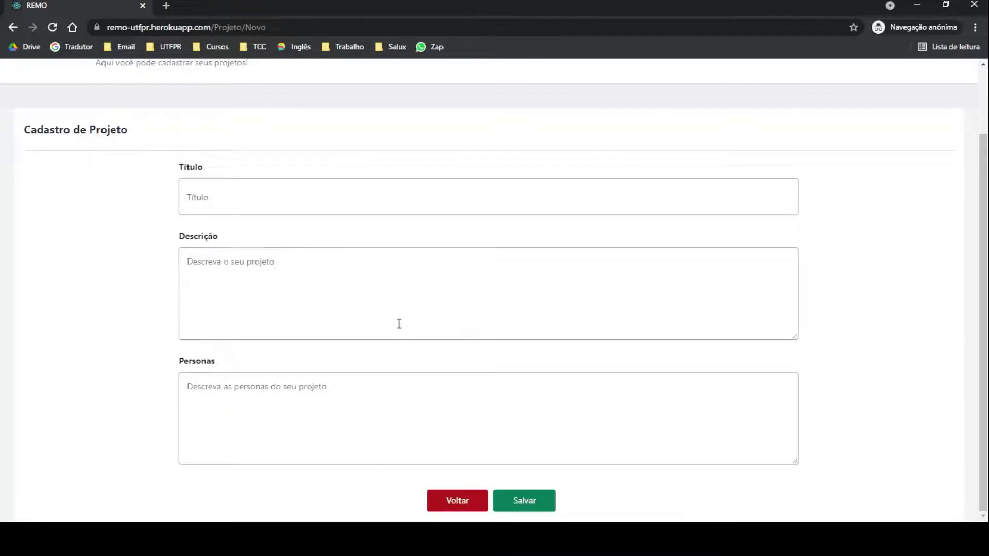
scroll(397, 330, "up", 2)
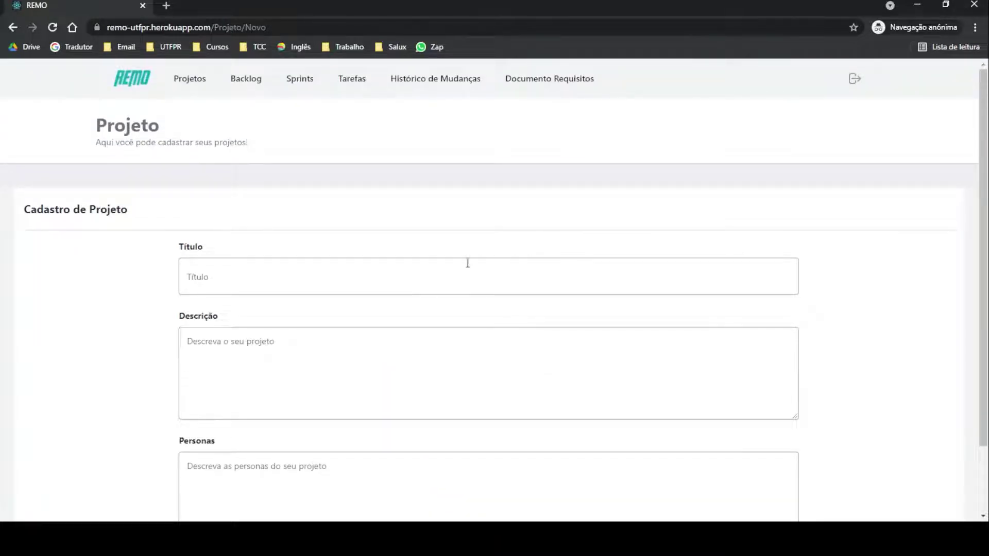
left_click(342, 278)
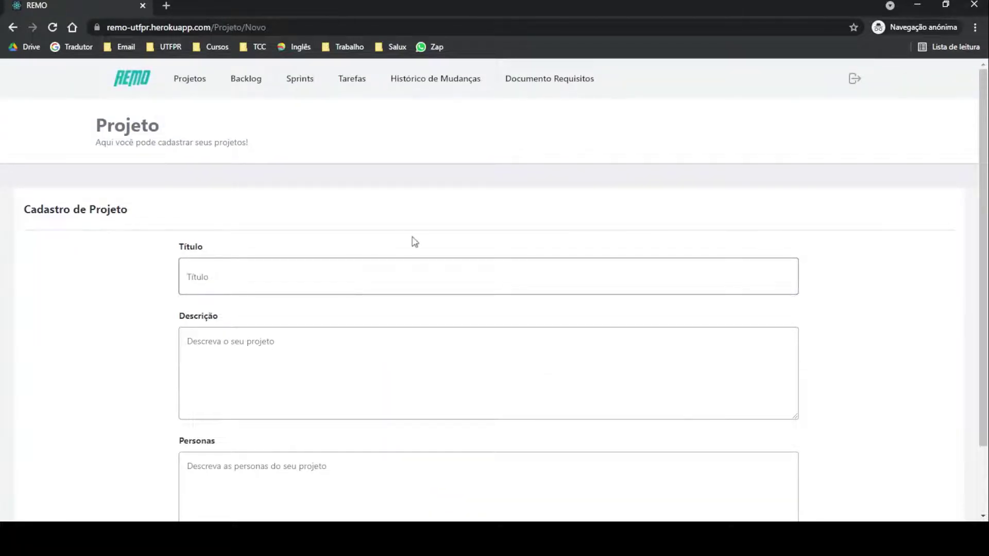
type("Pagamento por cartões")
Step: Give it description 'para conseguir realiza pagamentos' and personas analista de requisitos, desenvolvedor, usuário final, then save
key("Tab")
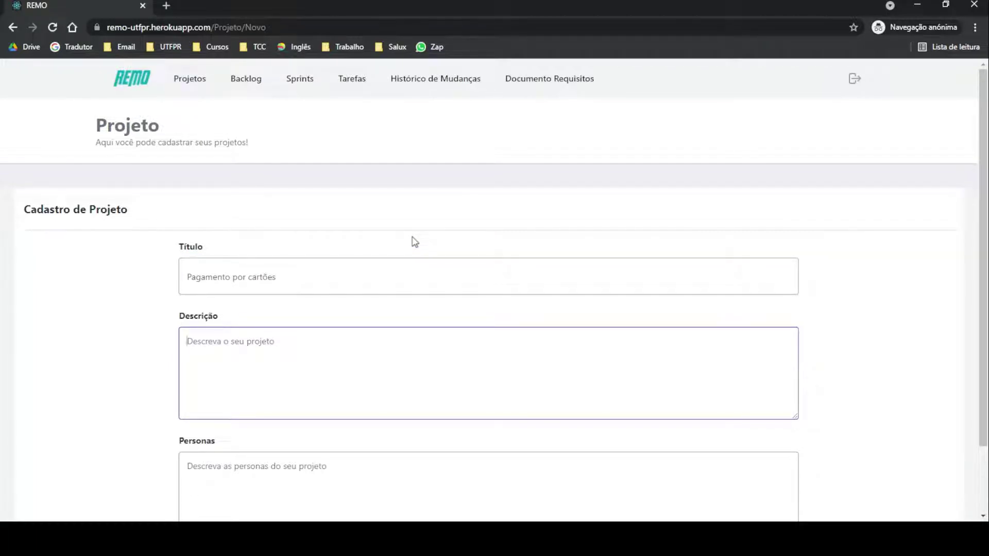
type("para conseguir realiza ")
type(" pagamentos")
key("Tab")
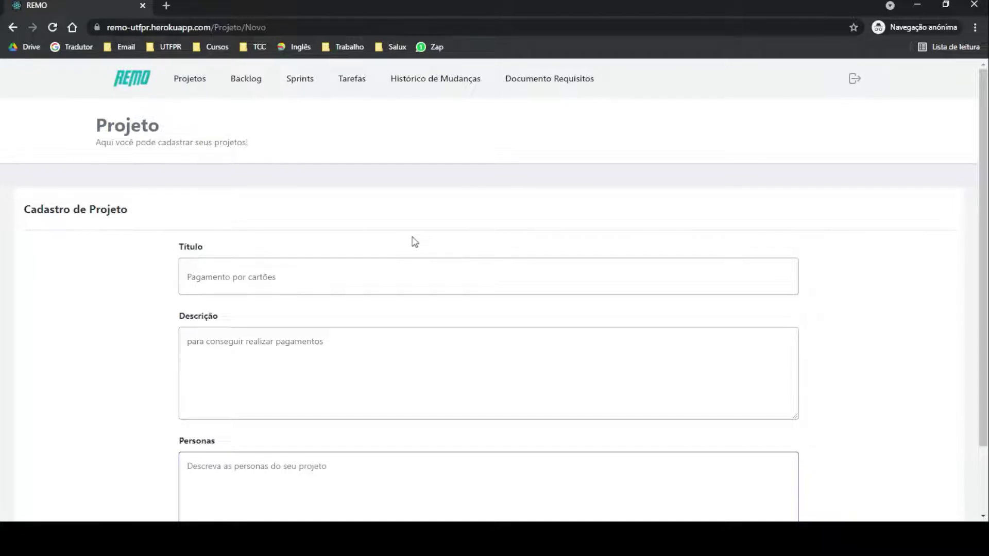
type("an")
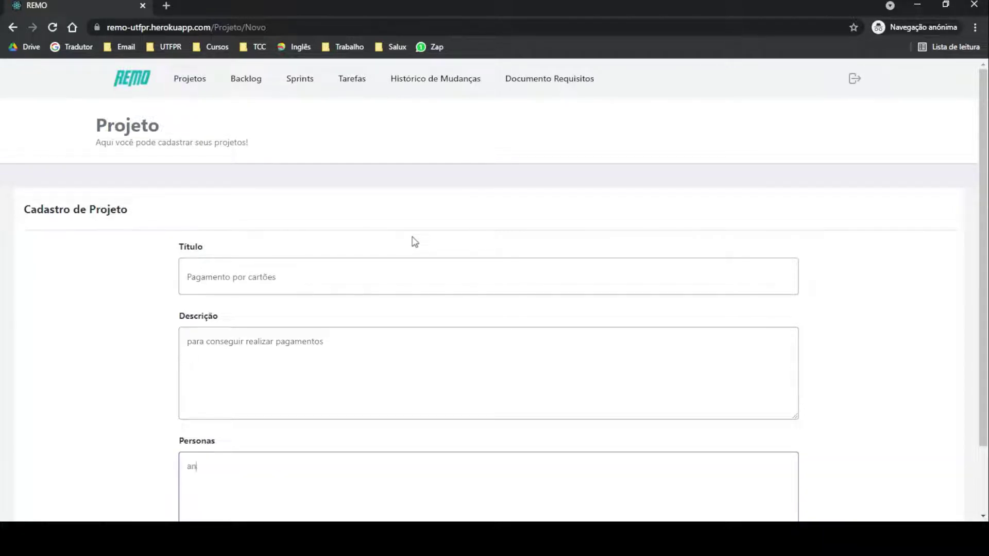
type("alista de requisitos. desenvolvedorm")
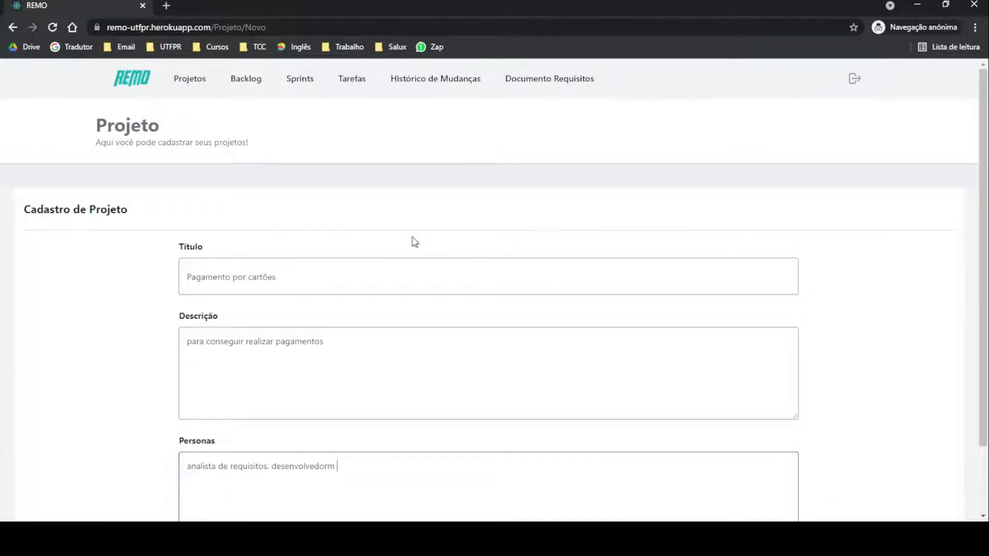
key("BackSpace")
type(", usupario final")
scroll(489, 226, "down", 2)
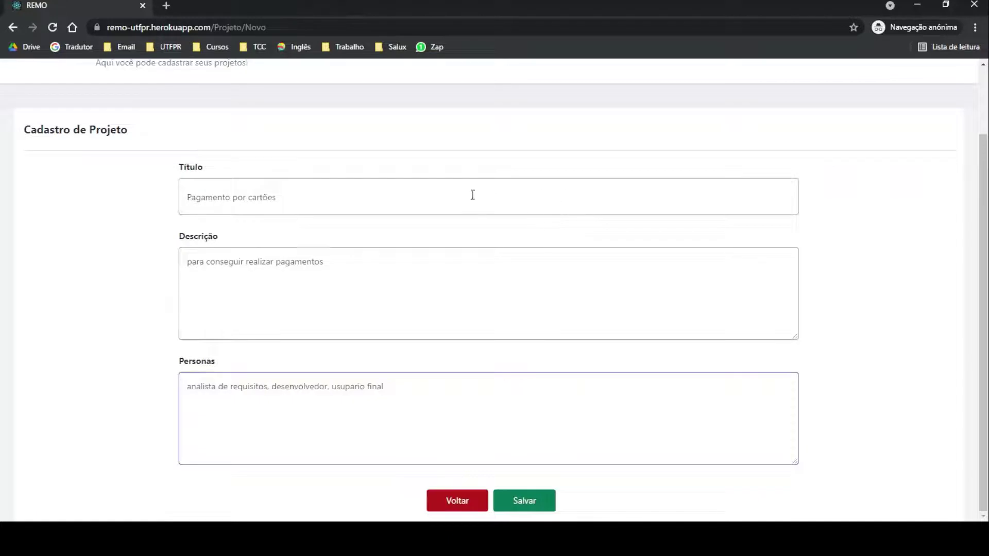
left_click(520, 502)
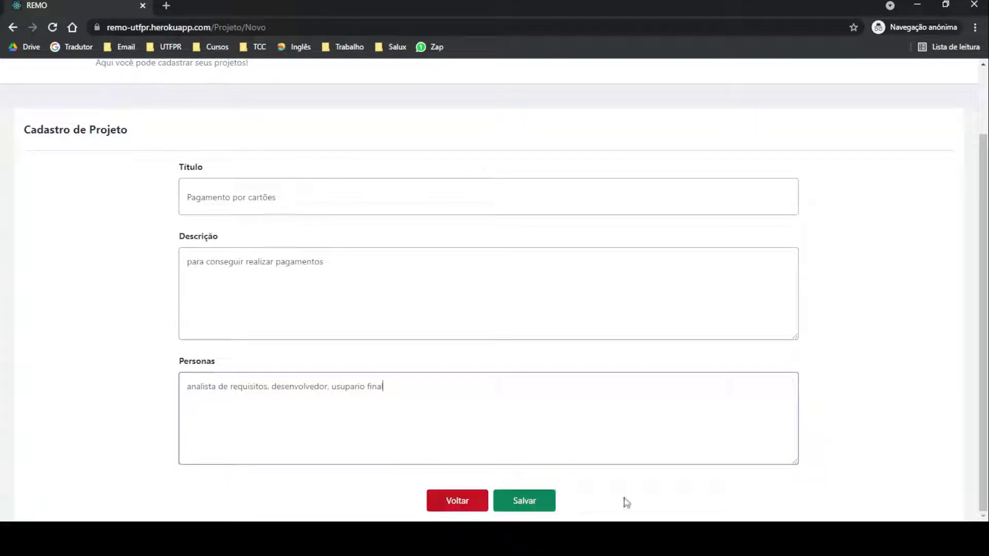
left_click(527, 507)
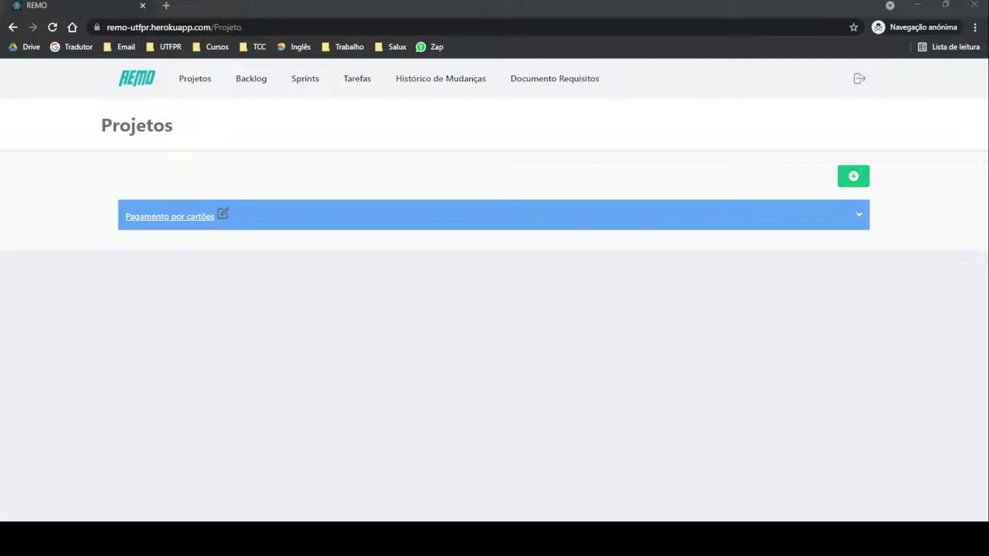
Step: Expand the Pagamento por cartões project, edit it and go to Adicionar Time
left_click(243, 225)
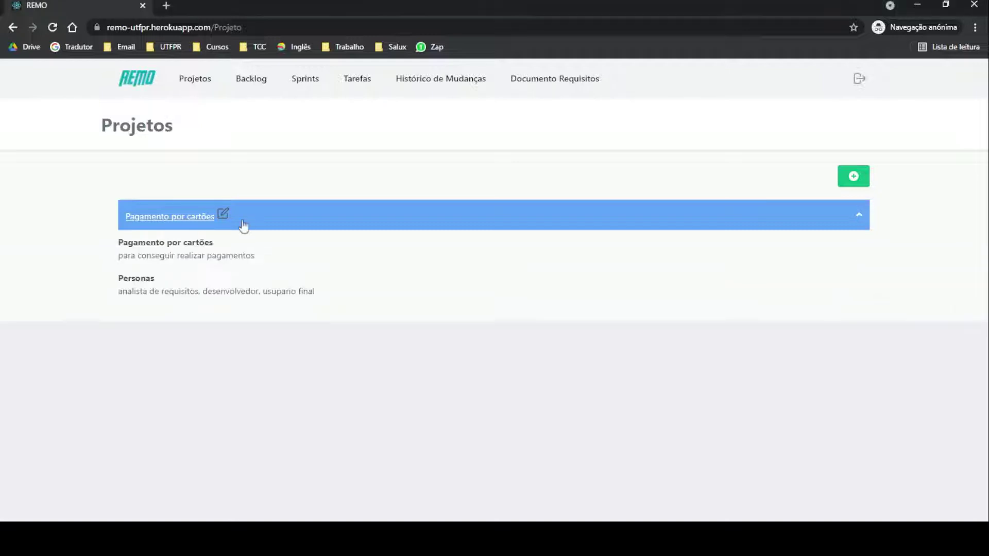
left_click(224, 215)
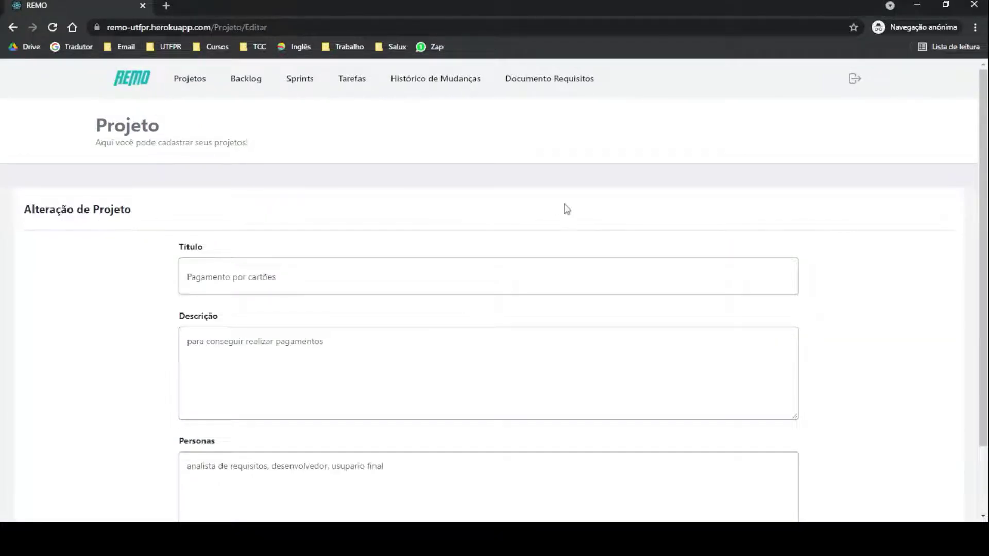
scroll(566, 217, "down", 2)
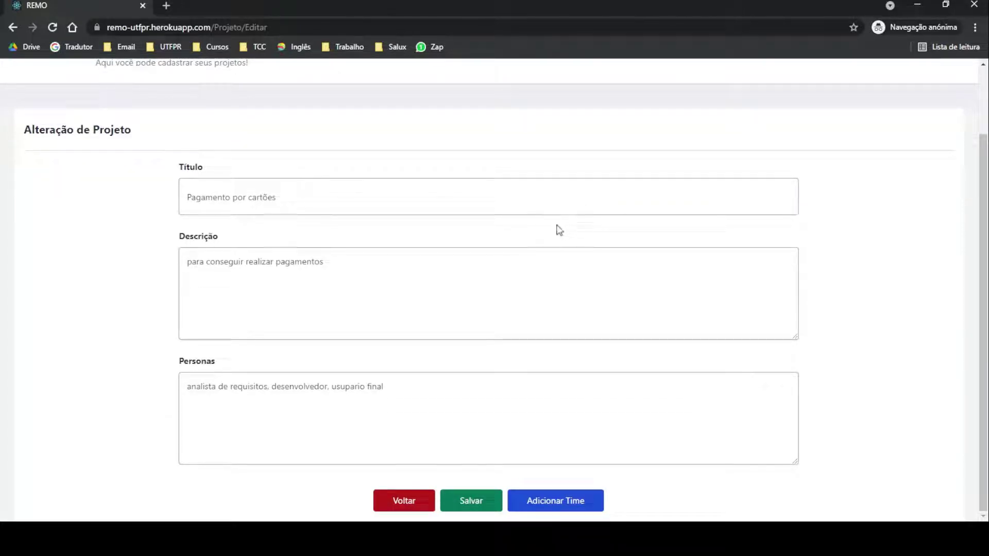
left_click(559, 502)
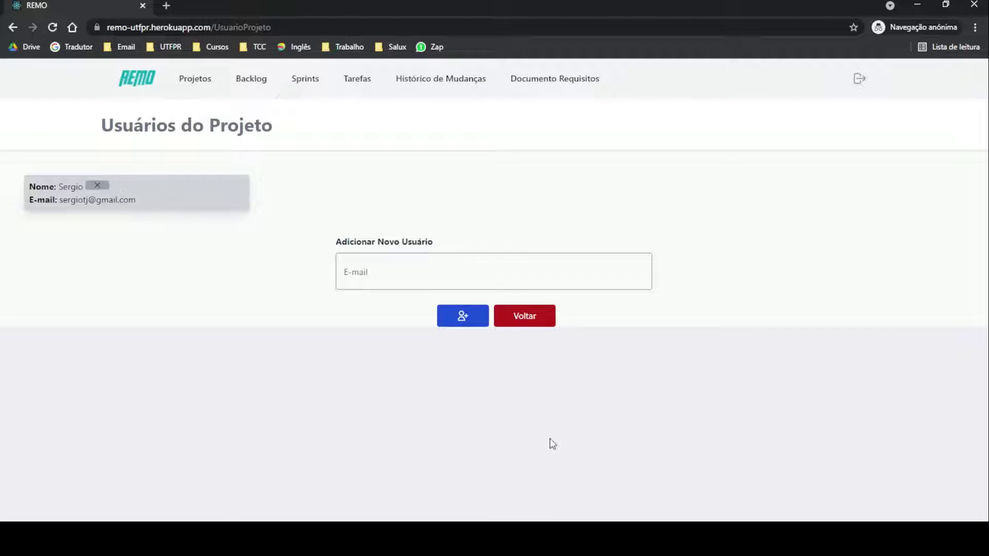
Step: Add a new member to the project by entering their e-mail
left_click(443, 281)
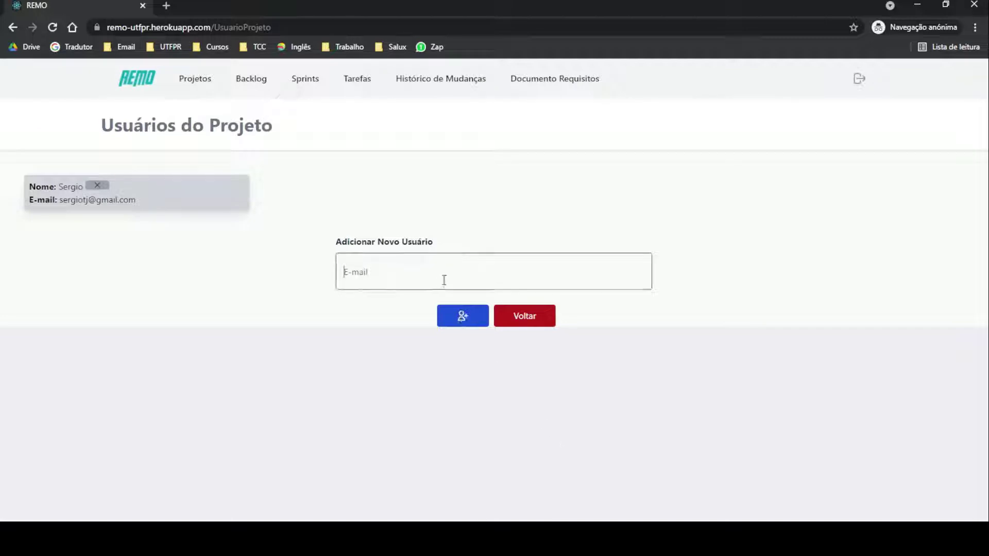
left_click(416, 308)
left_click(411, 315)
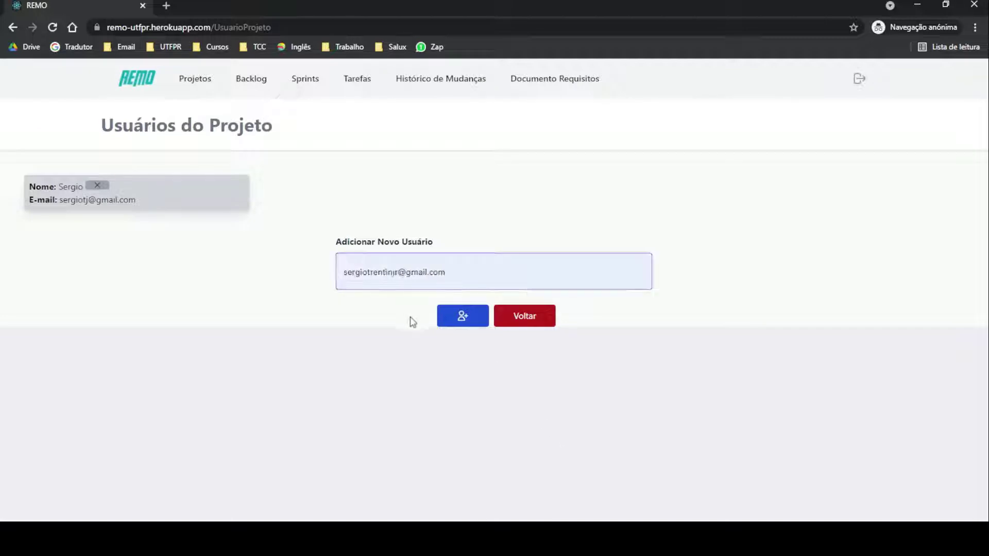
left_click(464, 321)
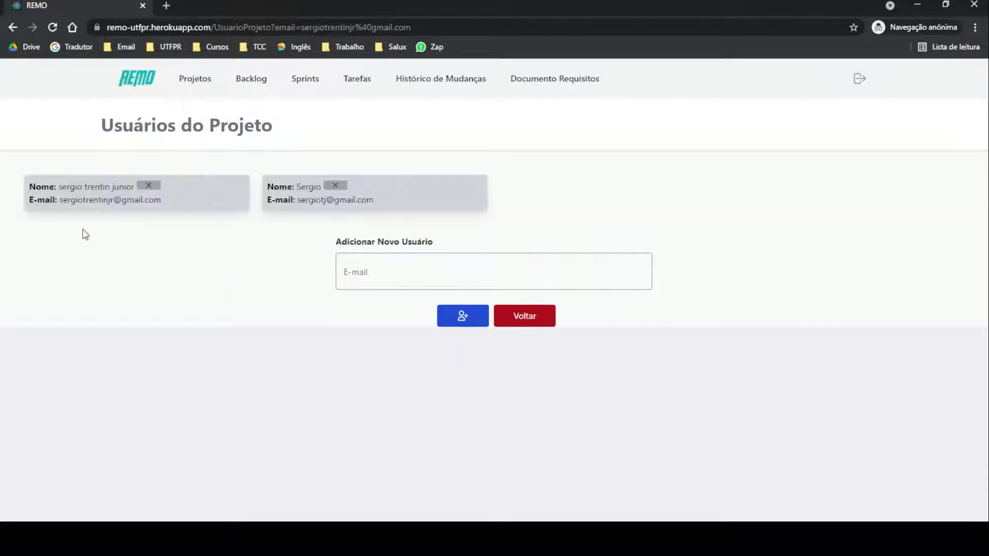
left_click_drag(58, 199, 161, 214)
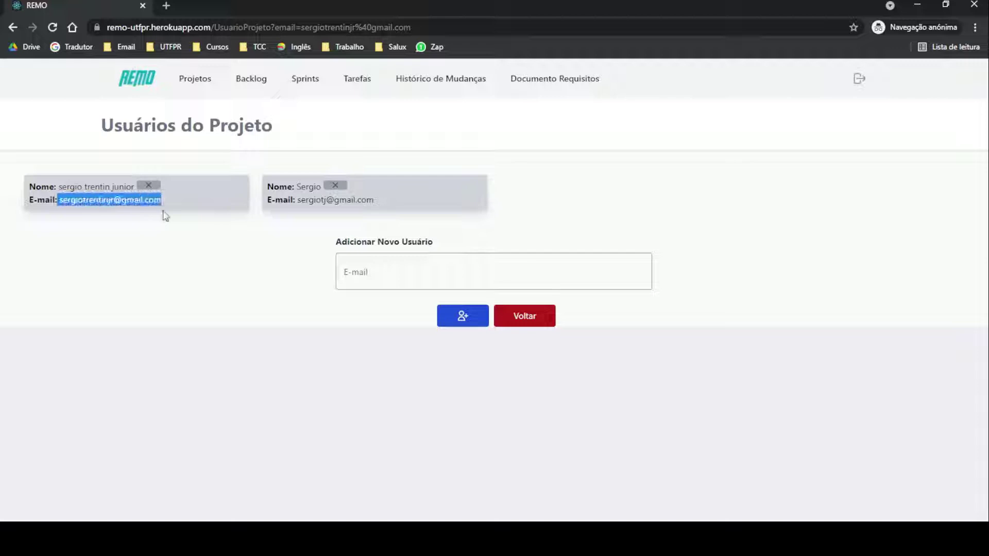
left_click(204, 272)
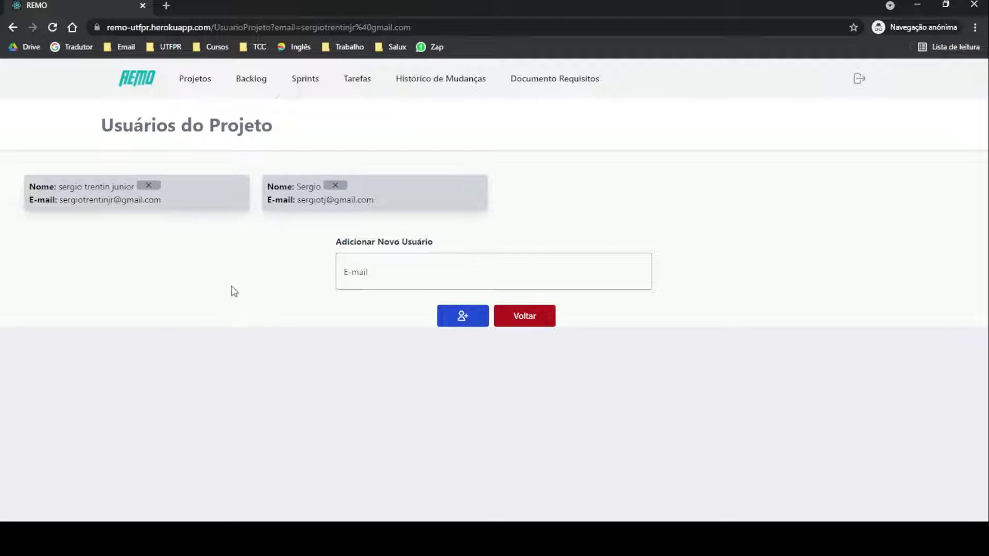
Step: Remove that member, confirm the alert, and return to the Projetos list
left_click(154, 188)
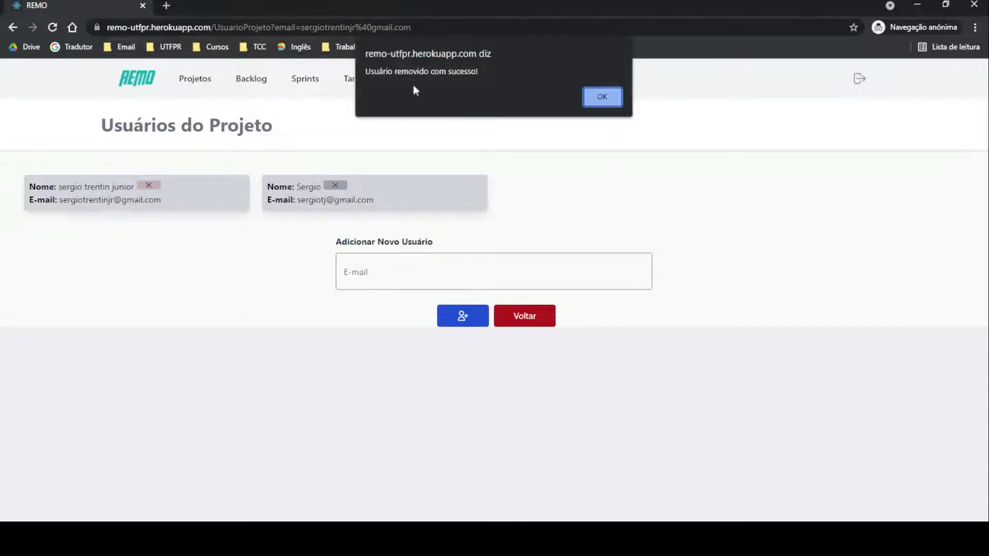
left_click(602, 97)
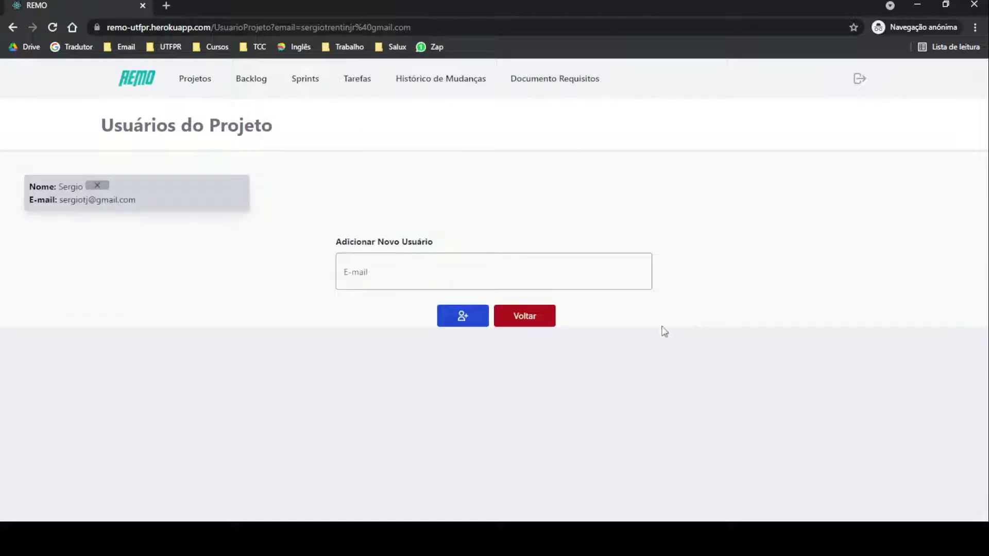
left_click(540, 322)
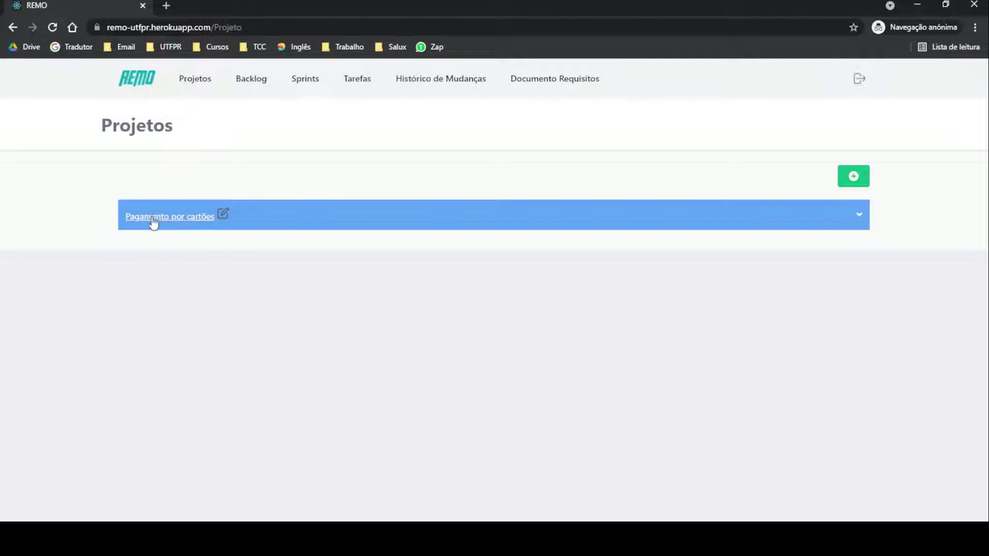
Step: Open the Pagamento por cartões backlog and start a new user story
left_click(168, 221)
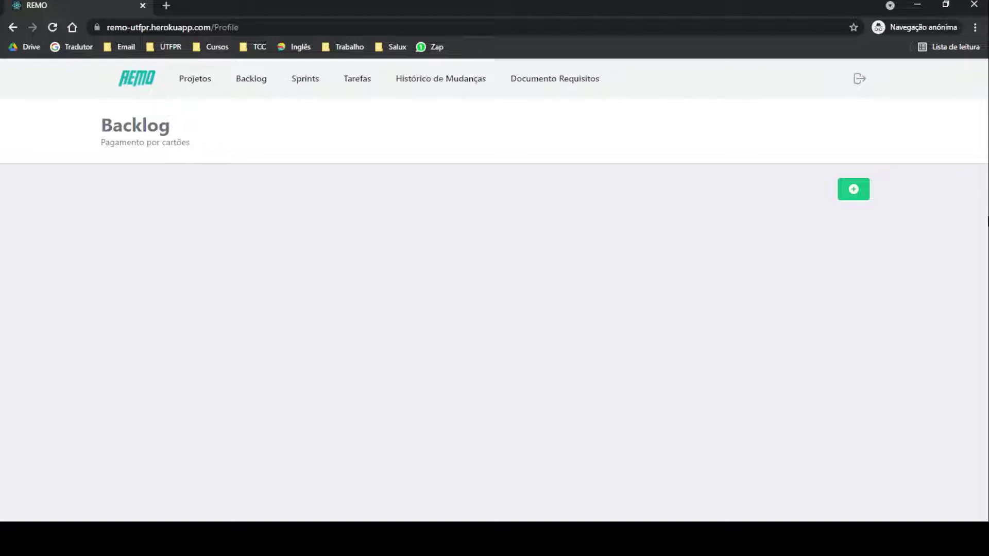
left_click(855, 191)
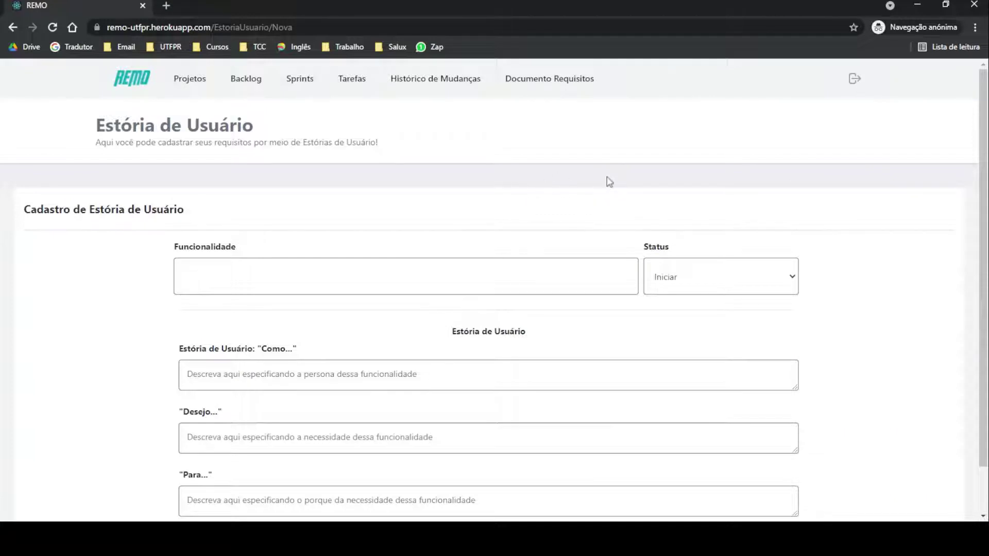
Step: Name the story's Funcionalidade 'Cadastro de cartões'
scroll(757, 180, "down", 1)
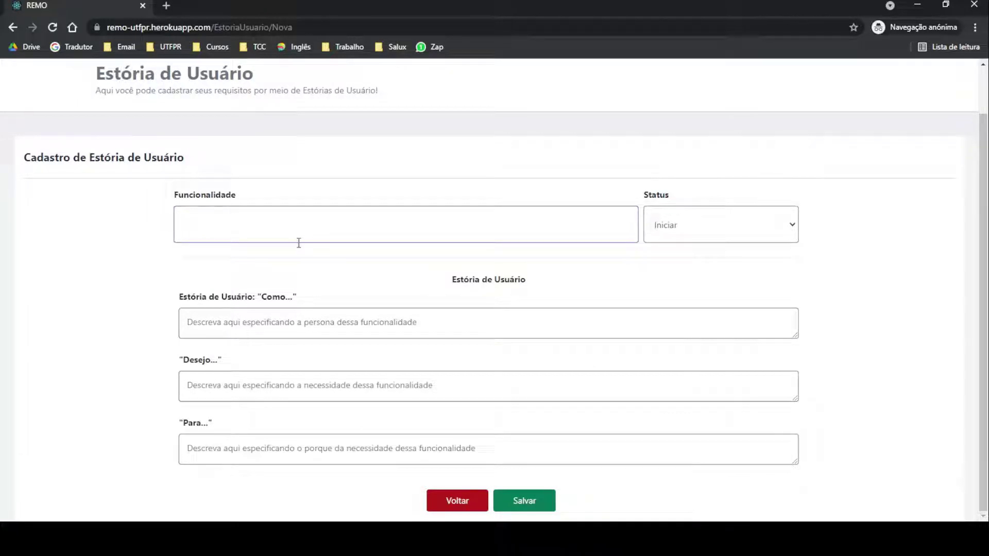
type("adast")
type("ro de cart")
type("ão")
key("BackSpace")
key("BackSpace")
type("ões")
left_click(912, 237)
Step: Set Como, Desejo and Para to purchase-system user, credit card registration, managing purchases with cards, and save
left_click(363, 314)
type("um usu")
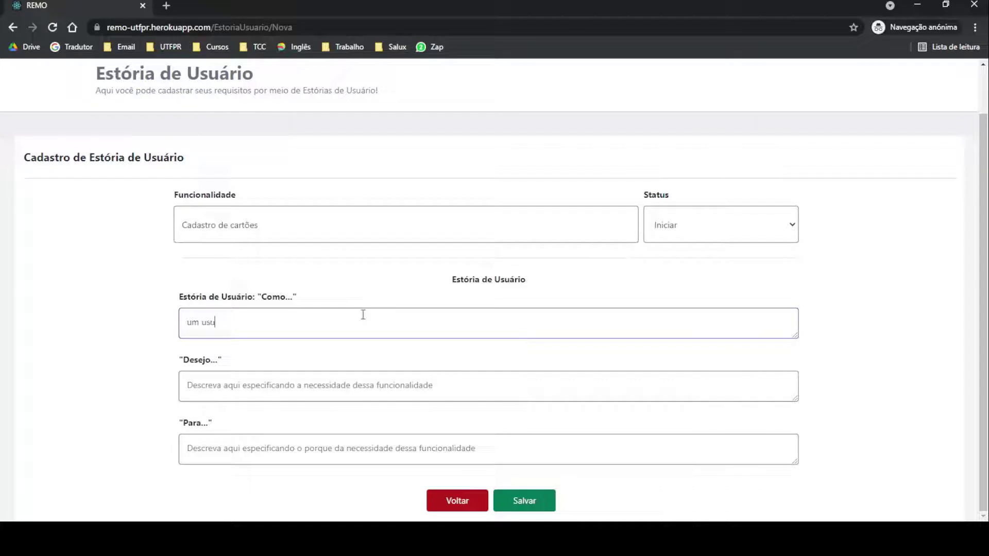
type("ário do sistema de compras")
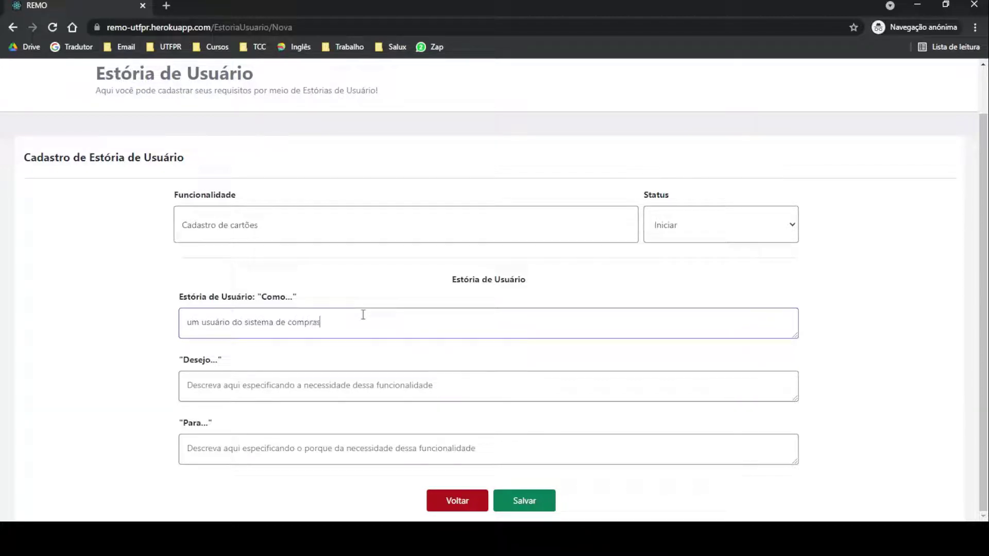
key("Tab")
type("um ")
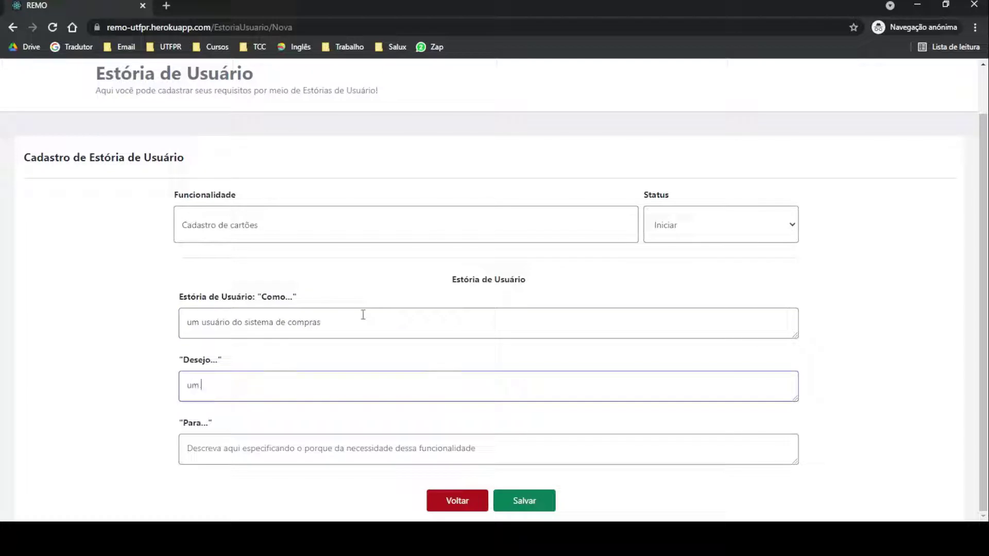
type("cadastro de cart")
type("ões de d")
type("rédito")
key("Tab")
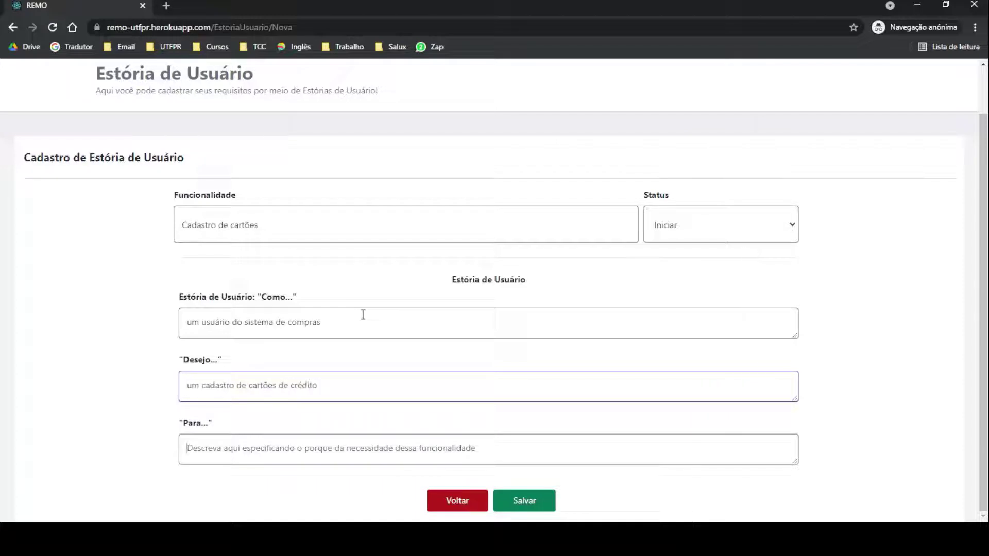
key("Tab")
type("con")
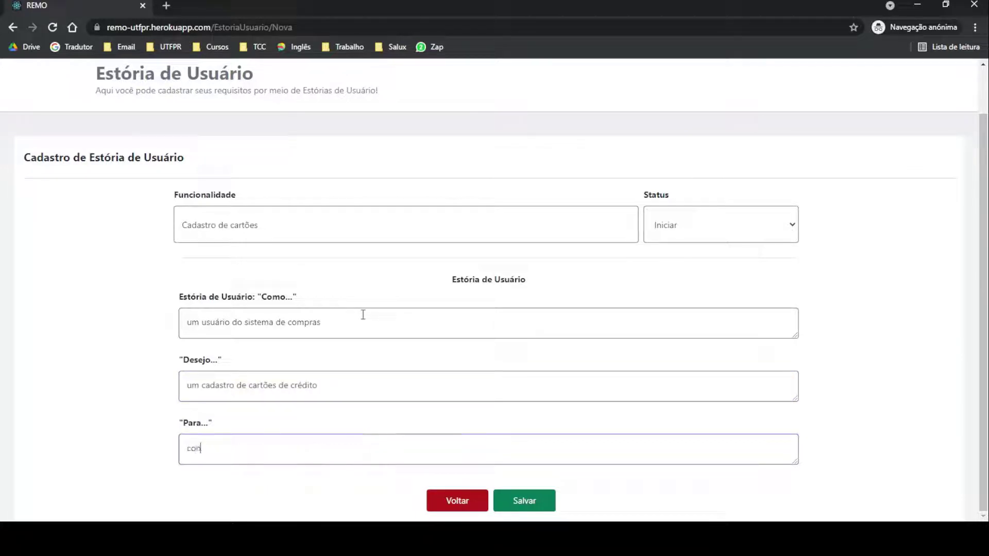
type("seguir gerenciar minhas compras om")
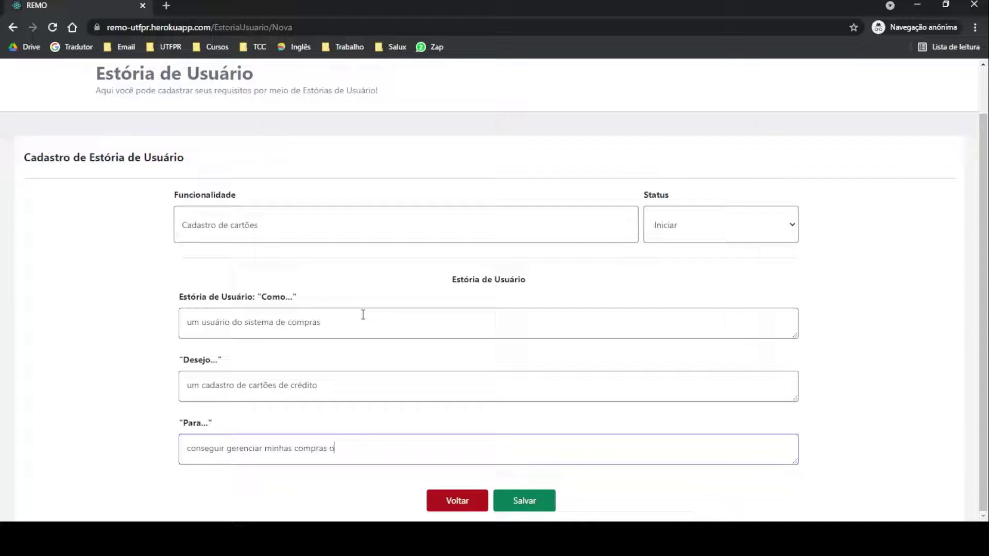
key("BackSpace")
type("com cartões")
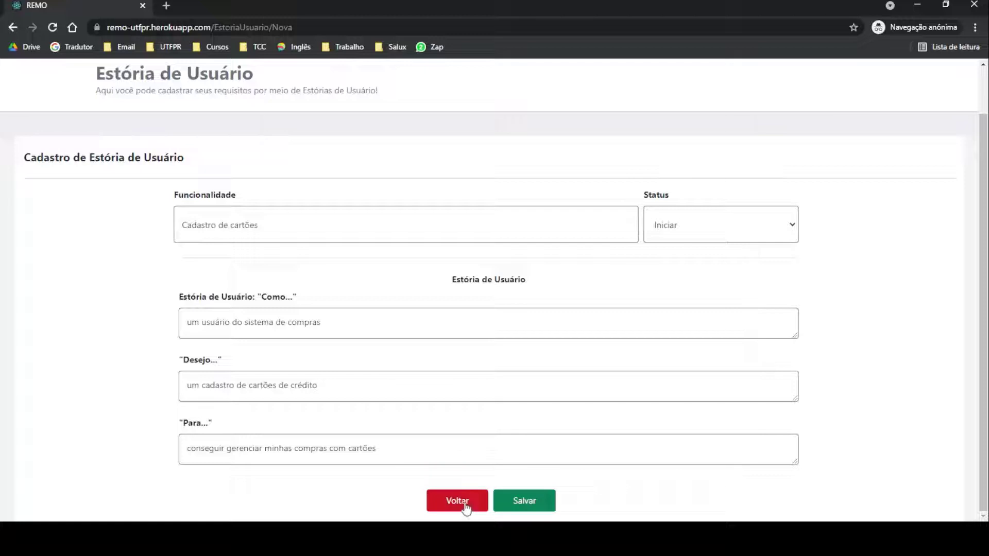
left_click(531, 505)
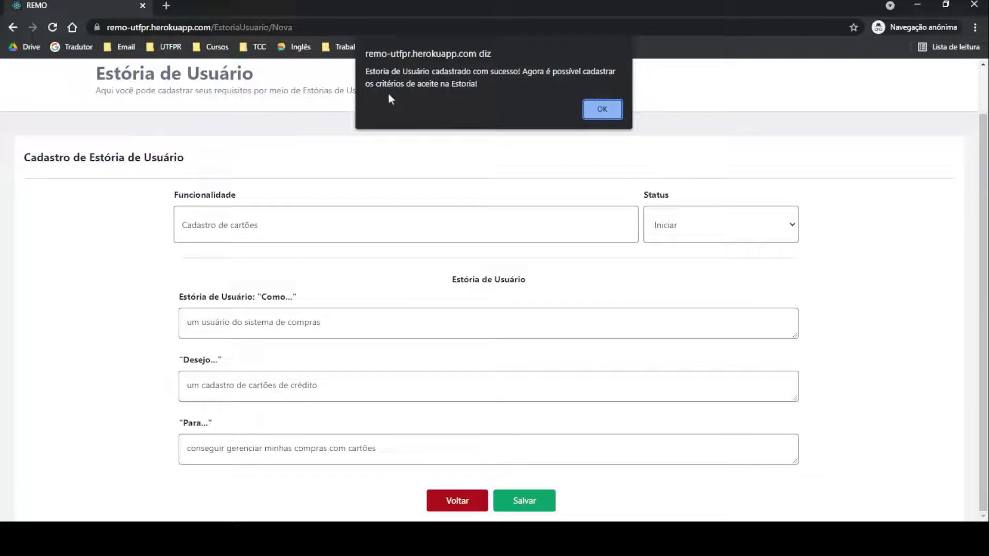
Step: Dismiss the story-saved alert and scroll to the acceptance criteria section
left_click(600, 109)
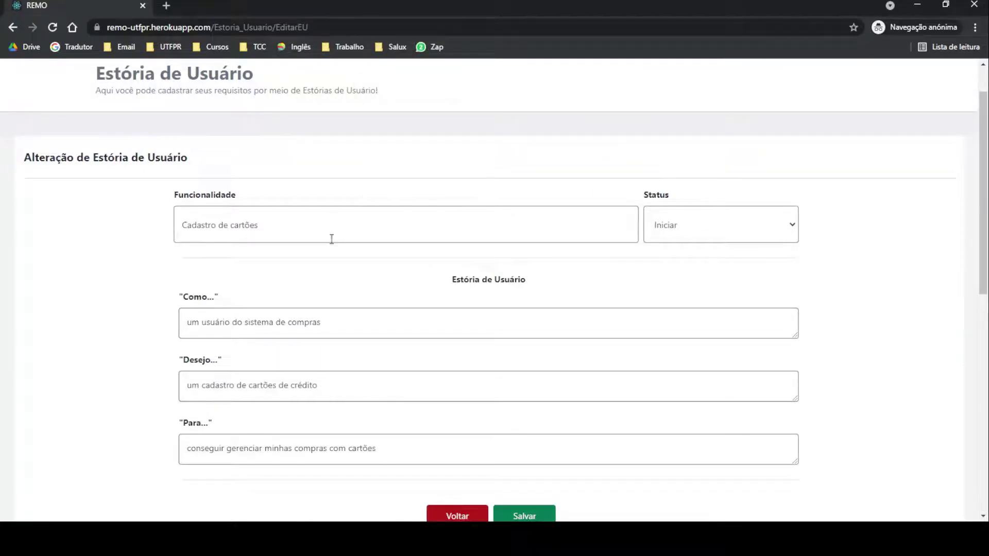
scroll(386, 185, "down", 10)
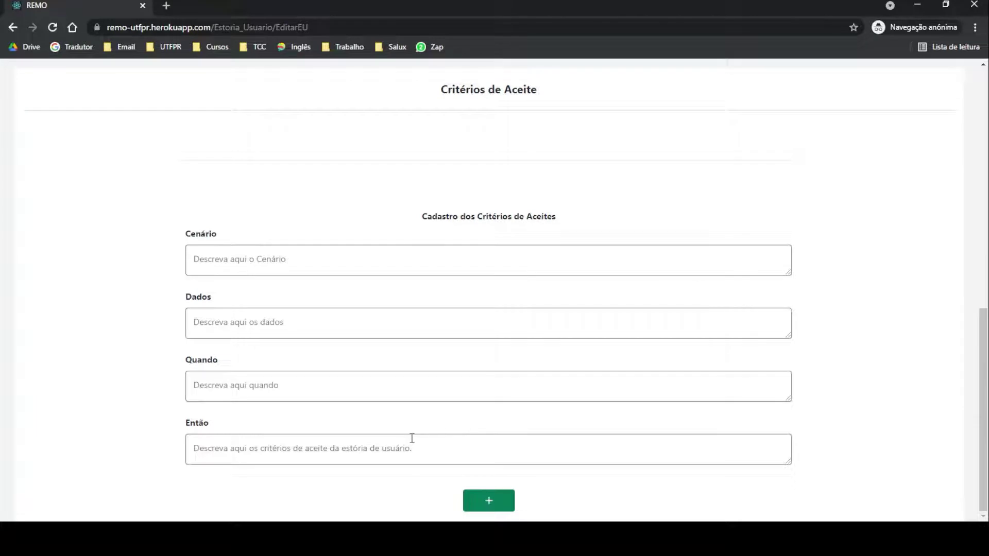
left_click_drag(435, 95, 558, 103)
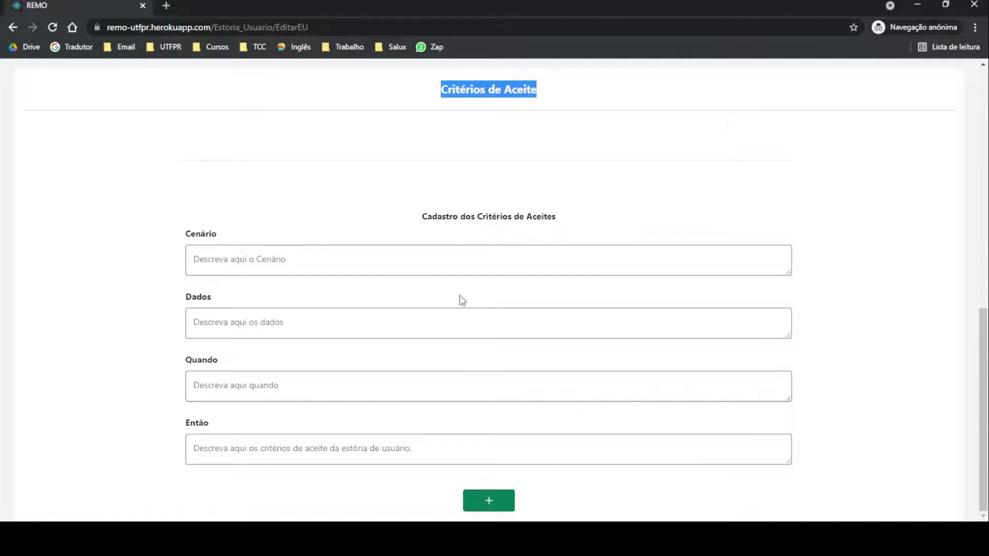
Step: Add an acceptance criterion with 'teste' in Cenário, Dados, Quando and Então
left_click(381, 261)
type("teste")
left_click(345, 322)
type("teste")
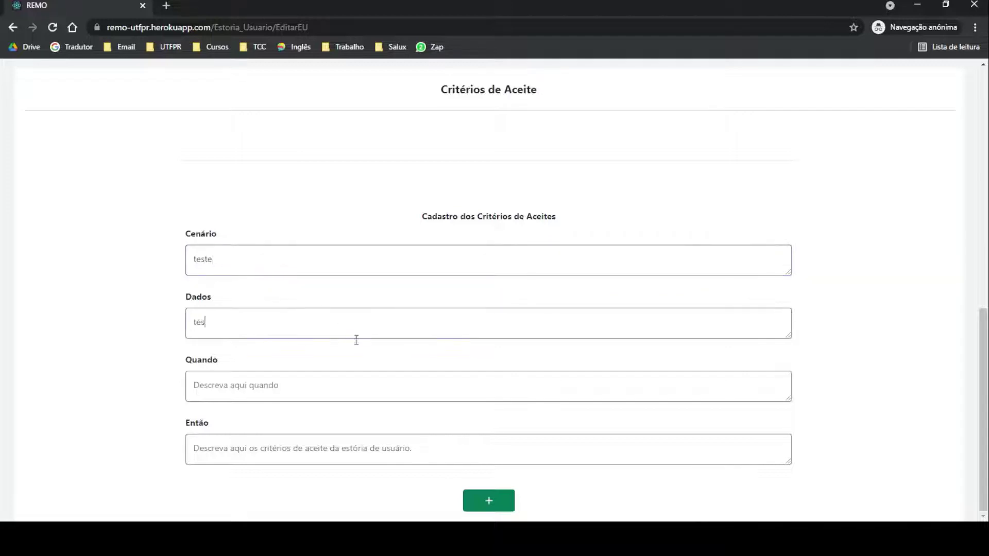
left_click(332, 392)
type("teste")
left_click(325, 456)
type("teste")
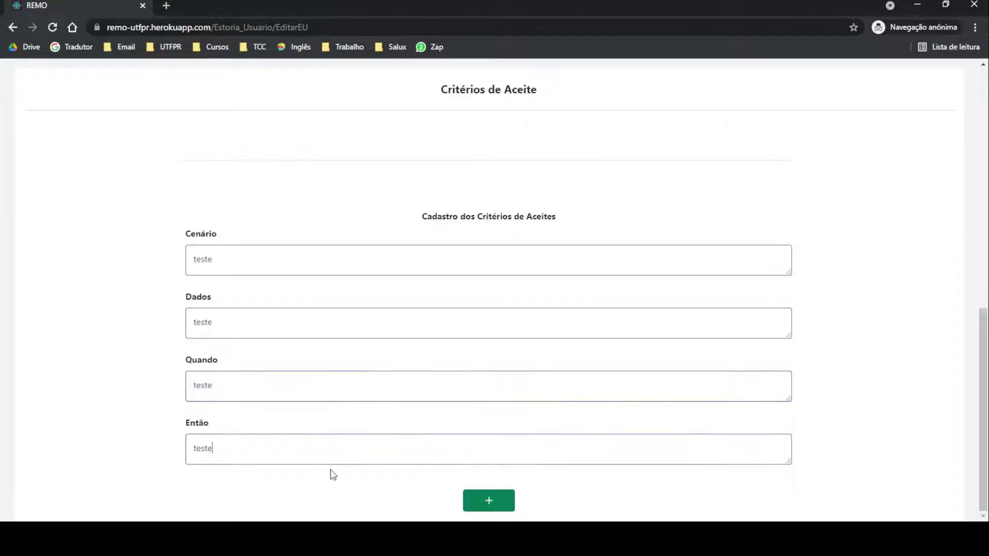
left_click(486, 510)
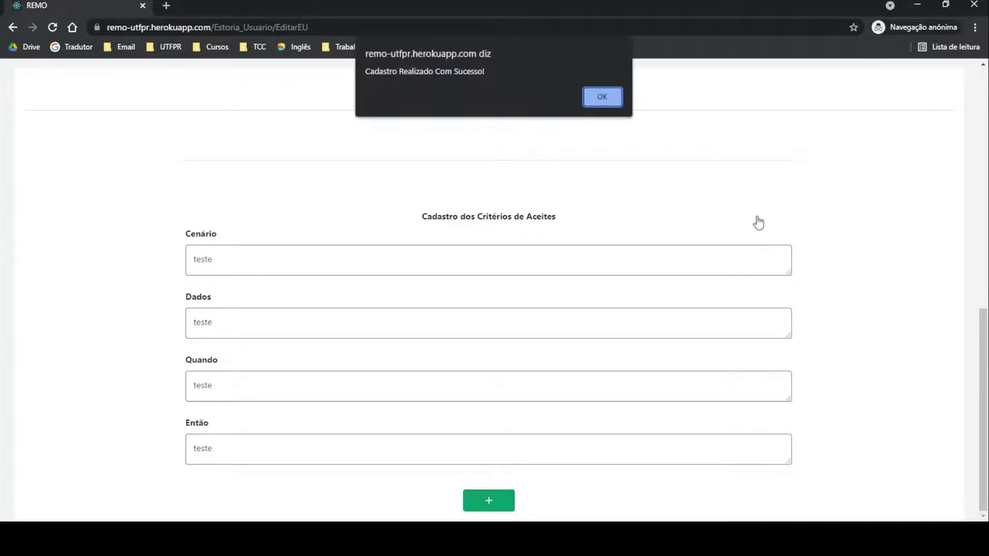
left_click(601, 96)
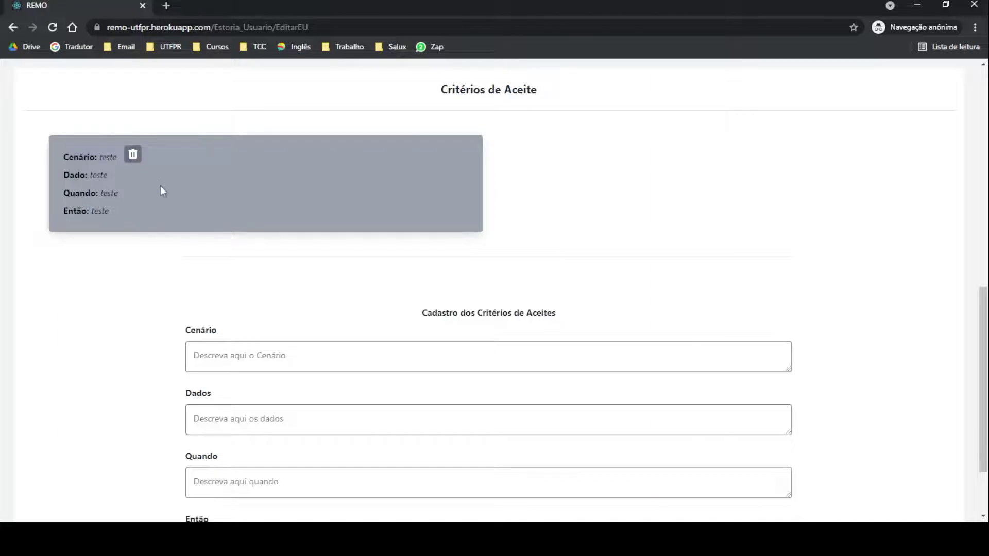
Step: Delete the teste acceptance criterion and go back to the project backlog
scroll(325, 287, "down", 2)
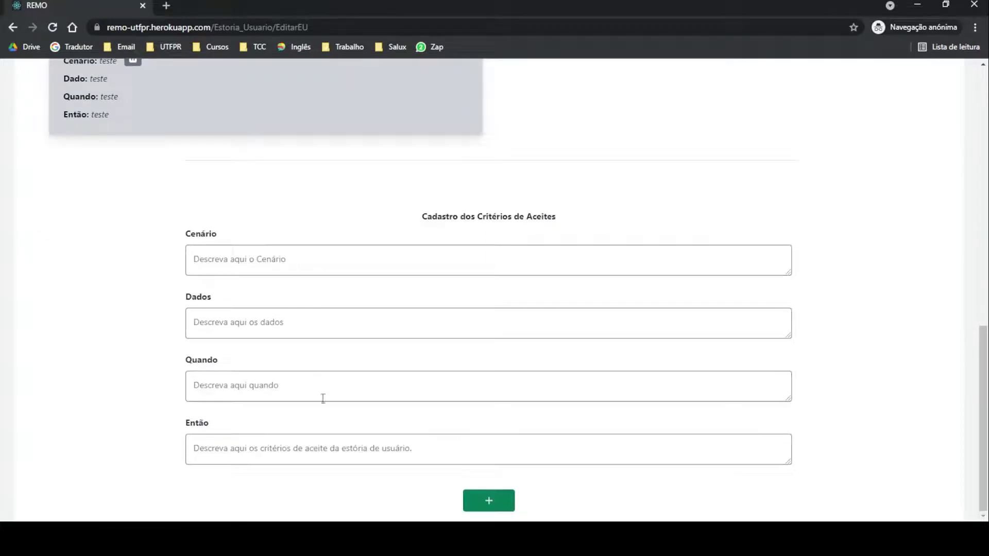
scroll(319, 449, "up", 4)
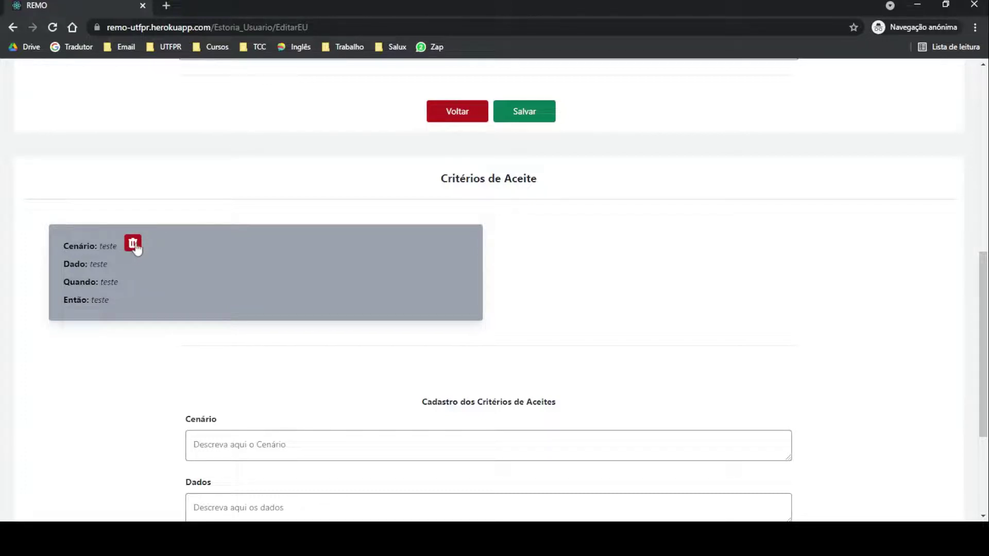
left_click(133, 245)
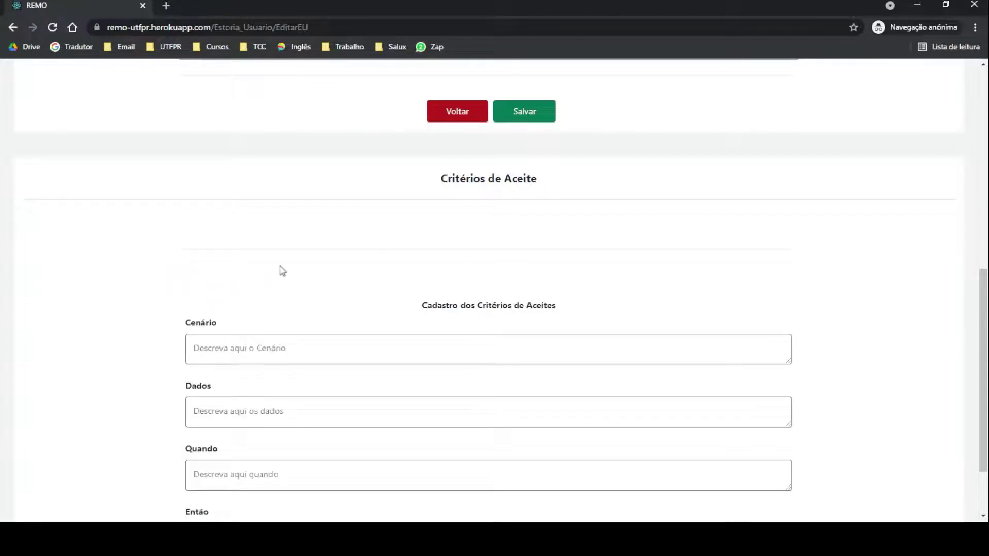
scroll(763, 276, "down", 2)
scroll(763, 286, "up", 8)
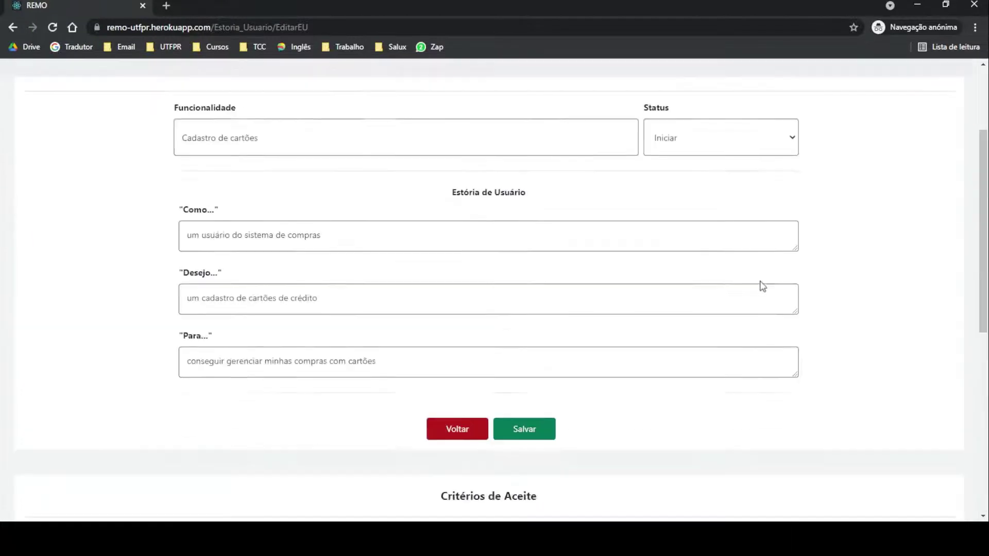
scroll(763, 287, "up", 3)
left_click(259, 88)
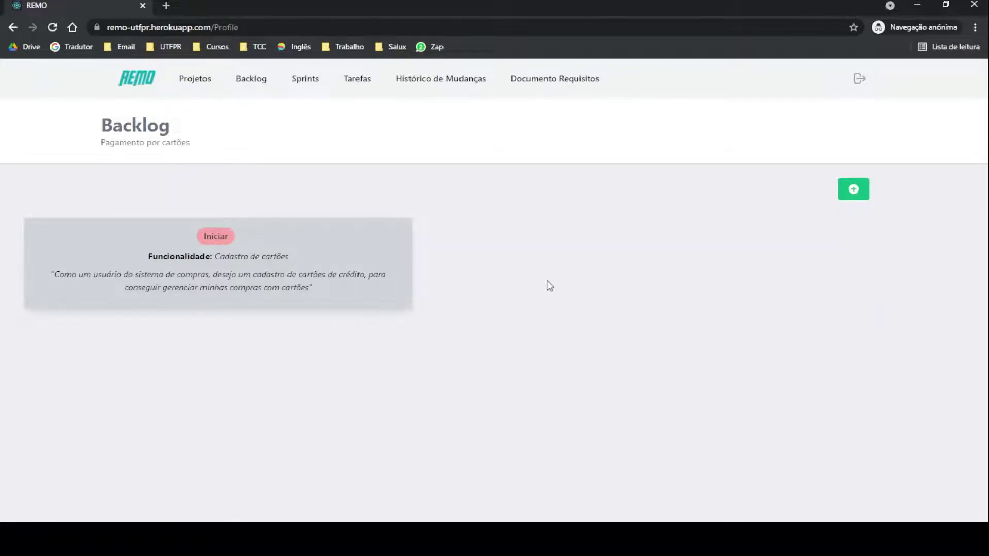
Step: Open the Cadastro de cartões story, return to the backlog, then go to Sprints
left_click(300, 258)
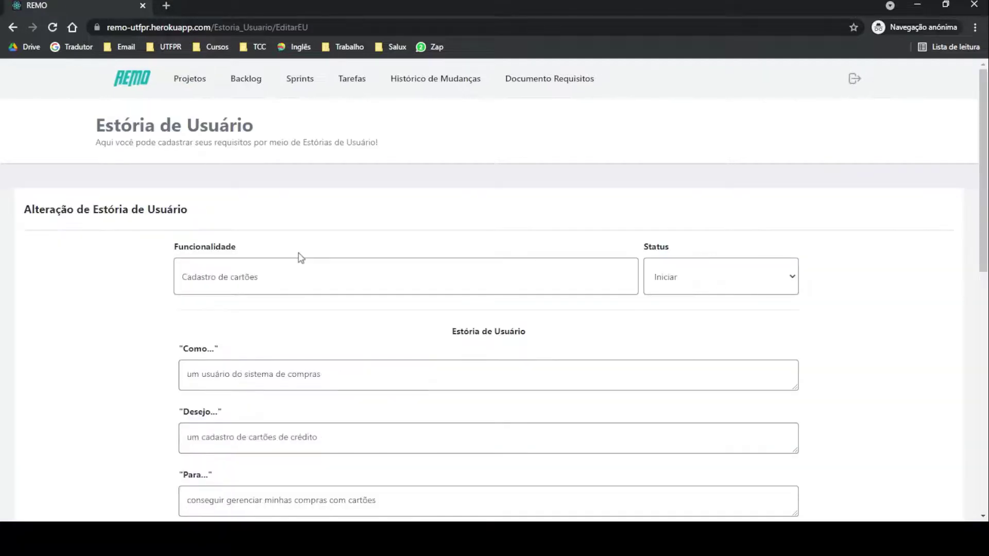
left_click(239, 87)
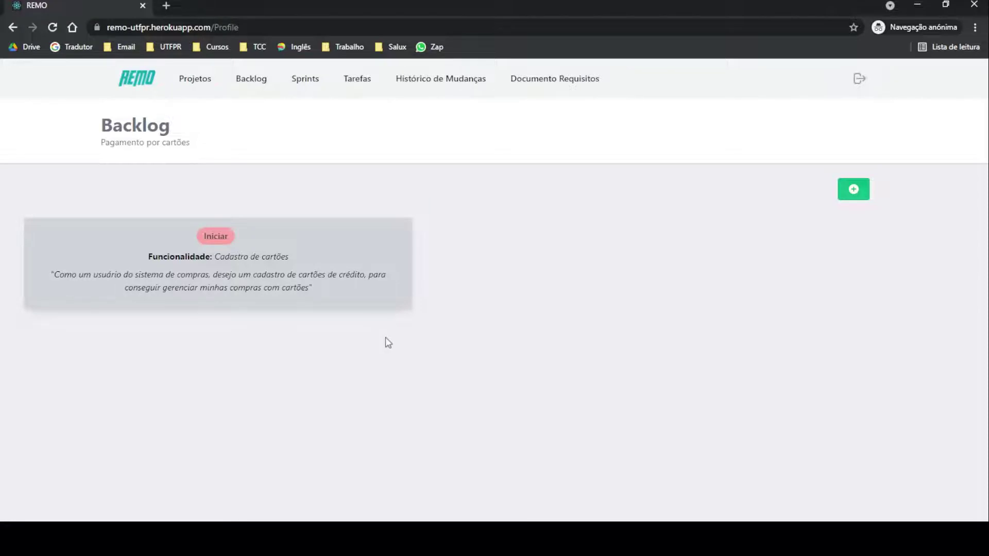
left_click(295, 79)
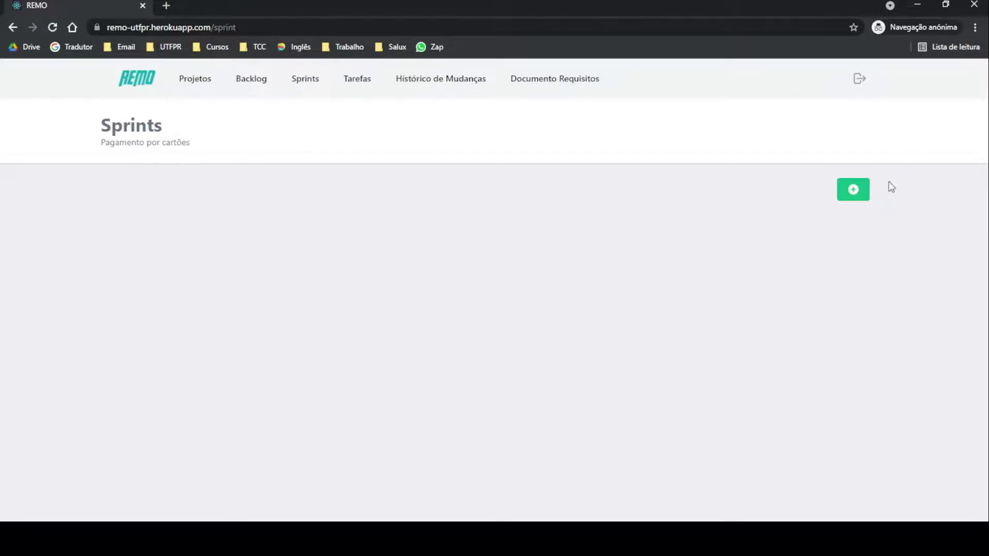
Step: Add a sprint titled 'Sprint 1' for 15/11/2021–19/11/2021 with 20 estimated hours, and save it
left_click(853, 194)
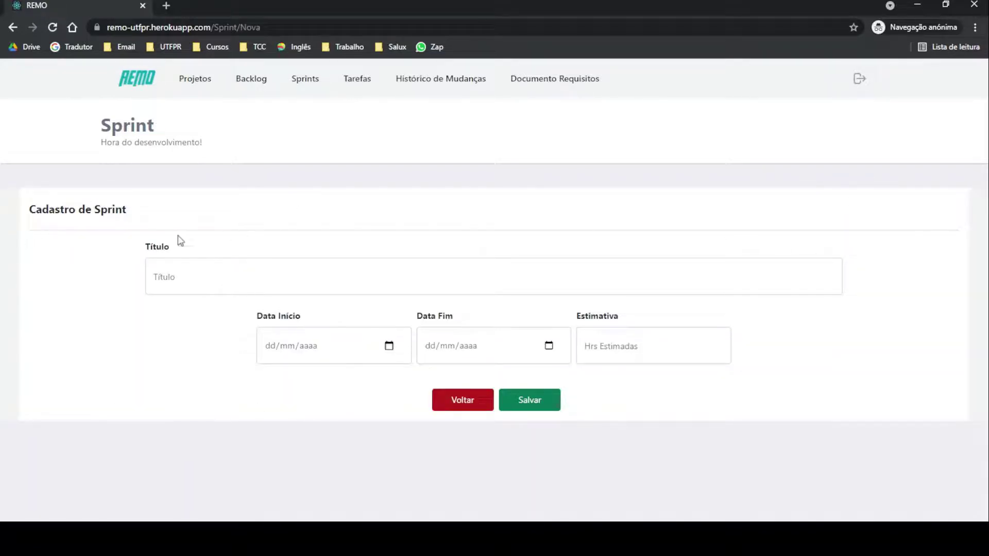
left_click(278, 270)
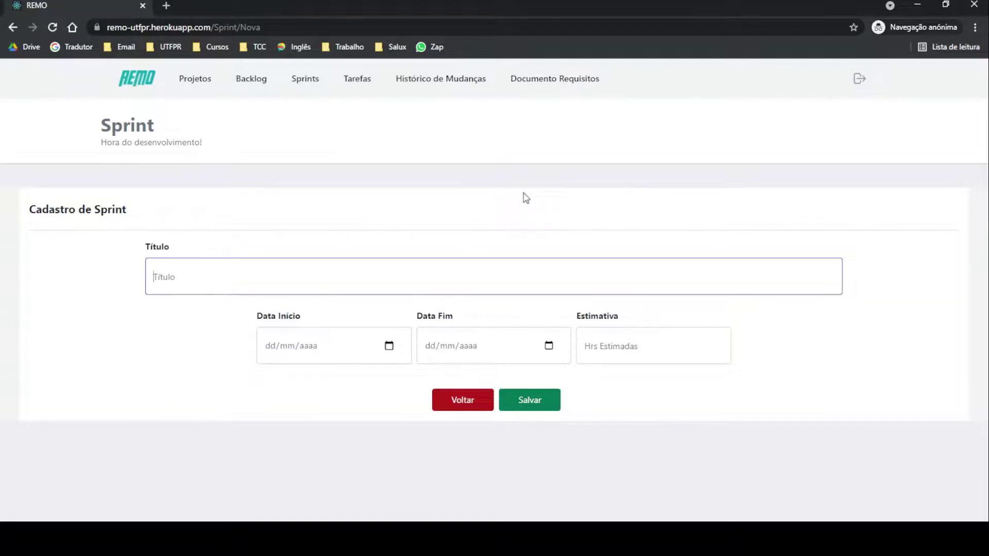
type("Sprint 1")
left_click(392, 348)
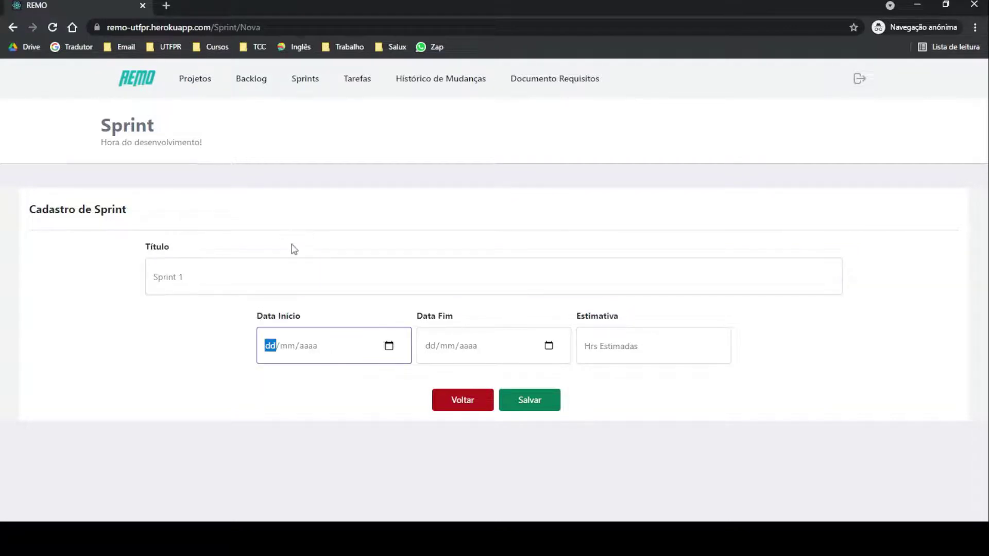
type("15112021")
left_click(548, 346)
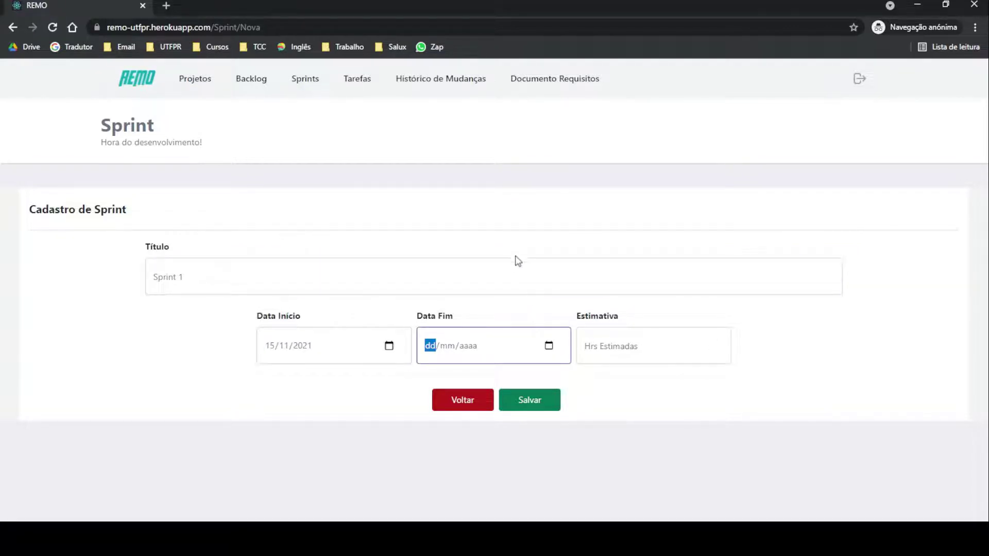
type("19112021")
left_click(634, 339)
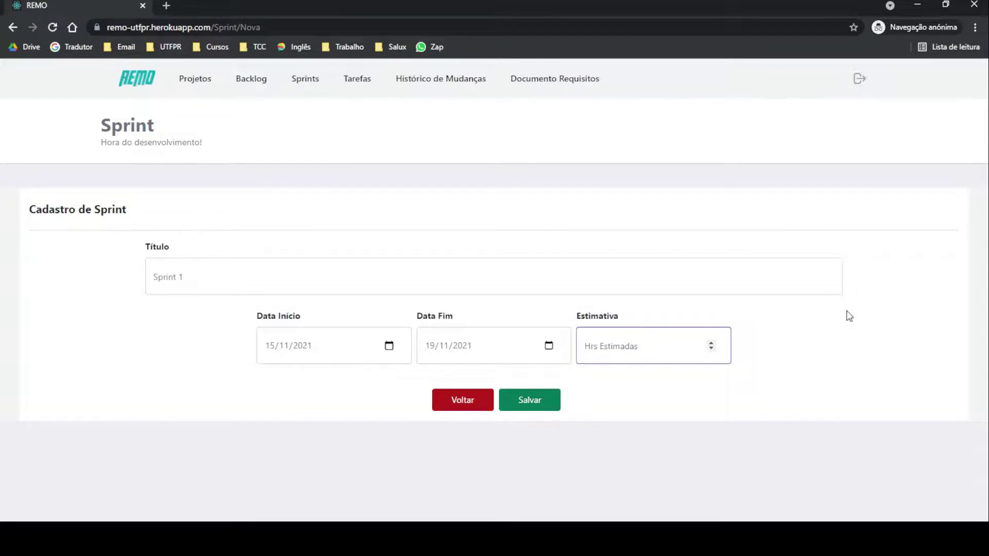
type("20")
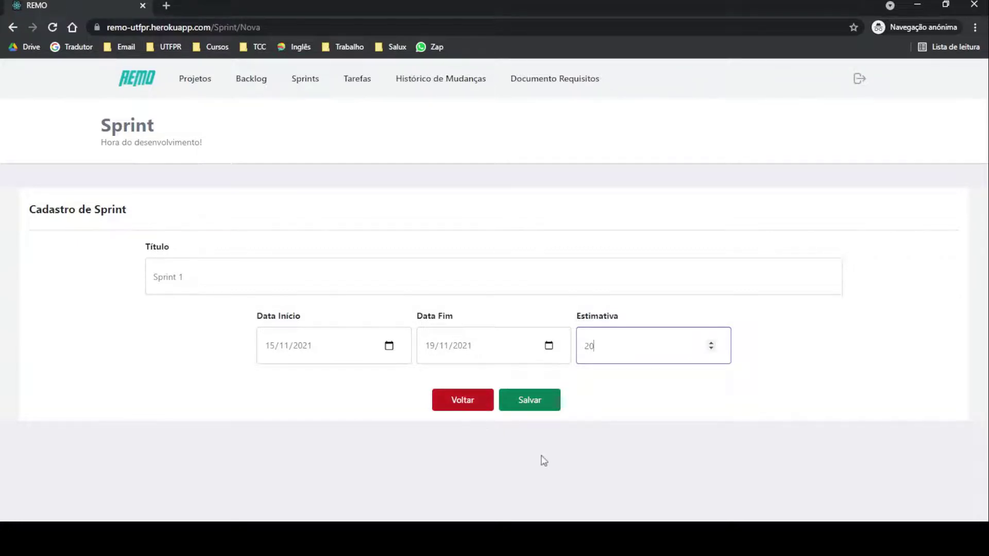
left_click(533, 412)
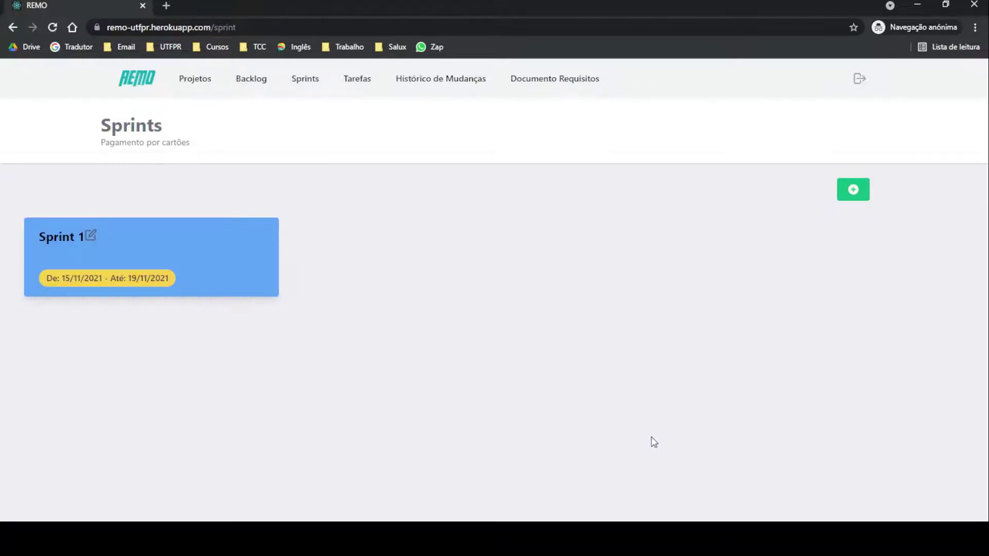
Step: Look at Sprint 1's edit form without changing anything, then go to the Tarefas page
left_click(91, 236)
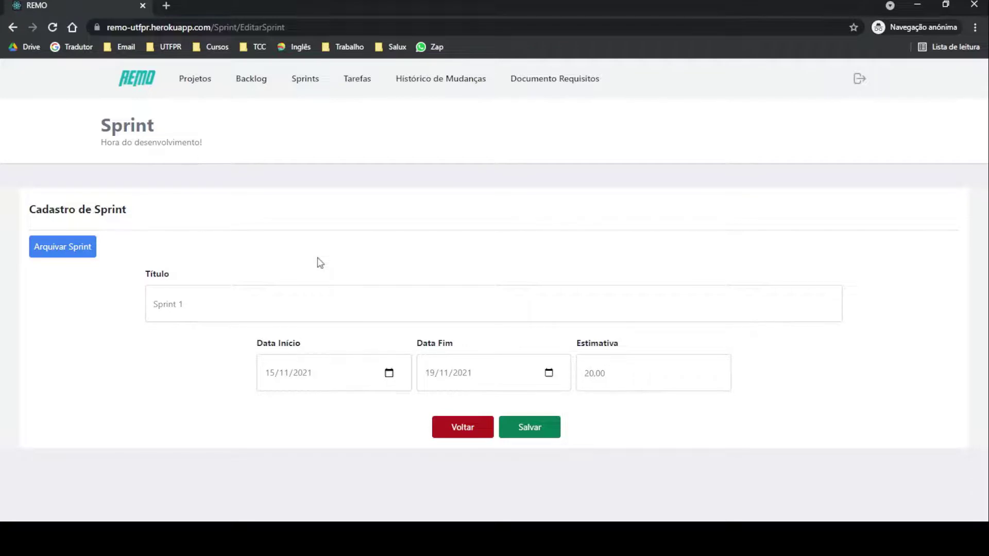
left_click(461, 428)
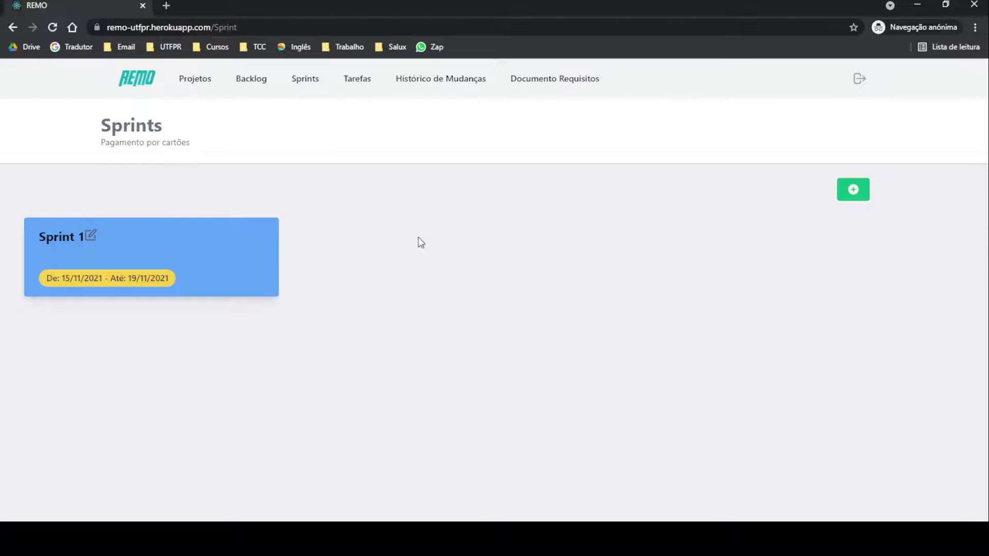
left_click(364, 83)
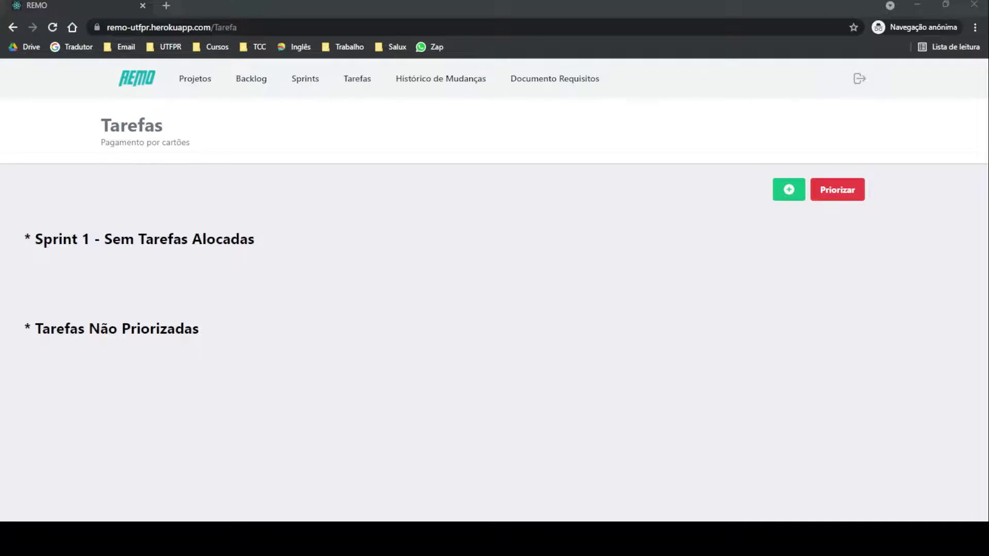
left_click_drag(36, 240, 326, 244)
left_click(331, 268)
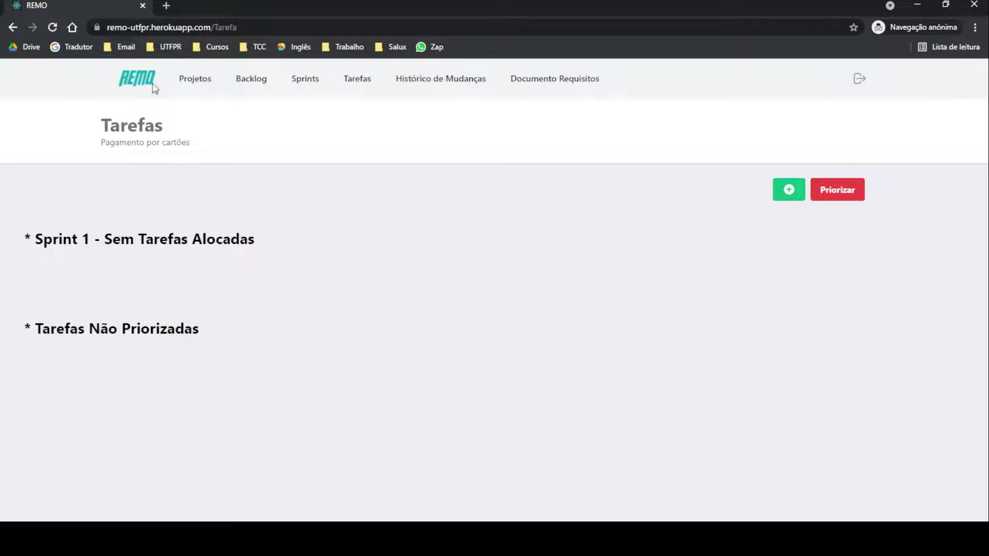
Step: Start a new task described as 'Desenvolvimento do cadastro de cartões' and review its Status choices
left_click(798, 200)
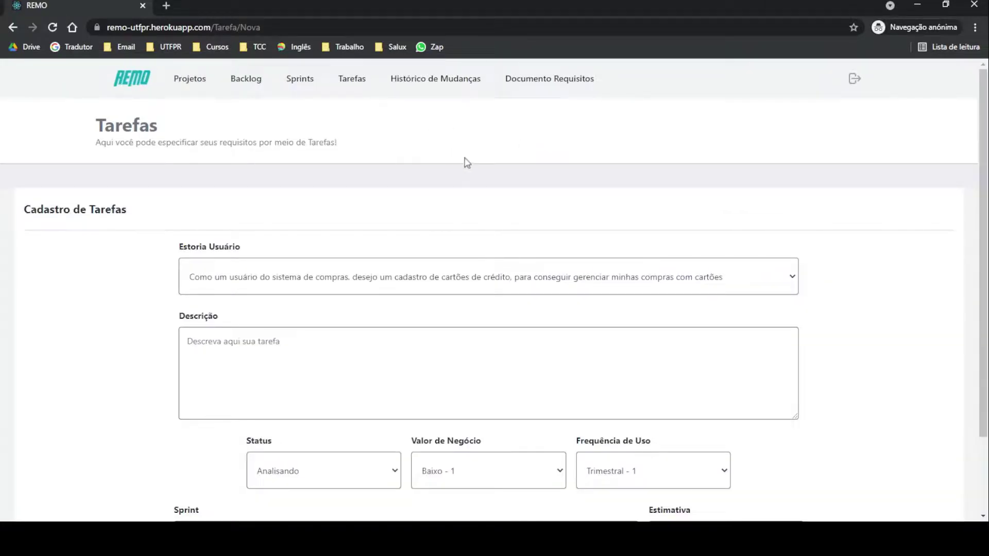
scroll(410, 155, "down", 2)
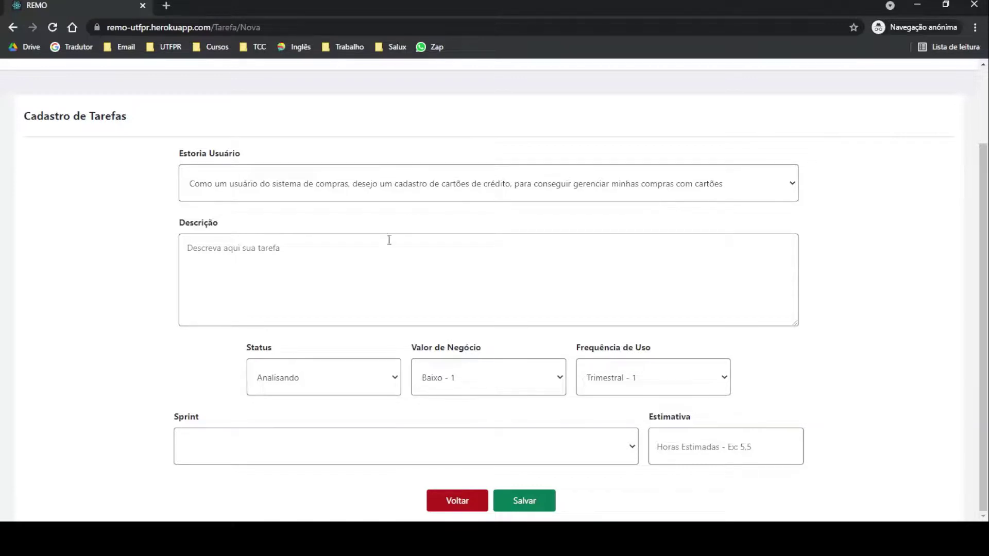
left_click(411, 262)
type("Dese")
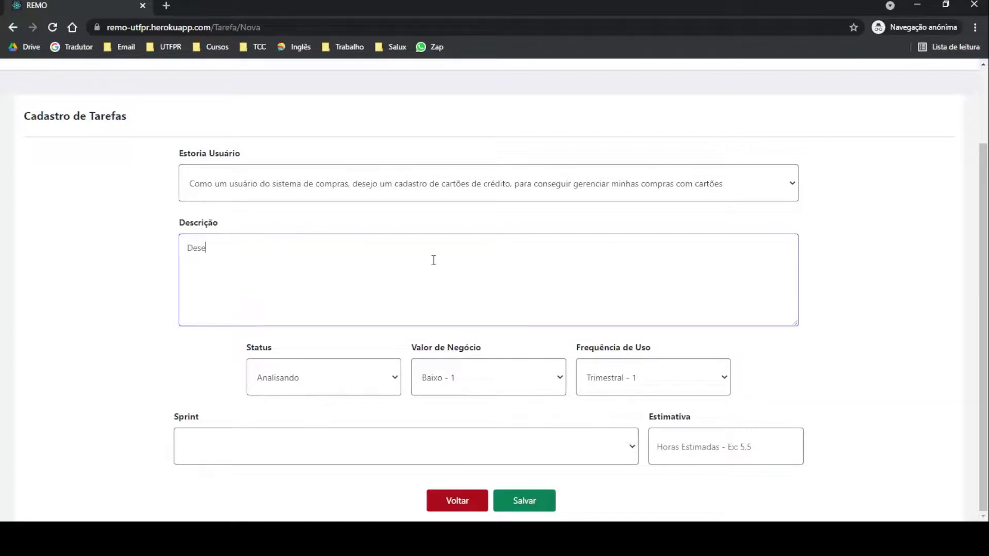
type("nvolvimento do cada")
type("stra")
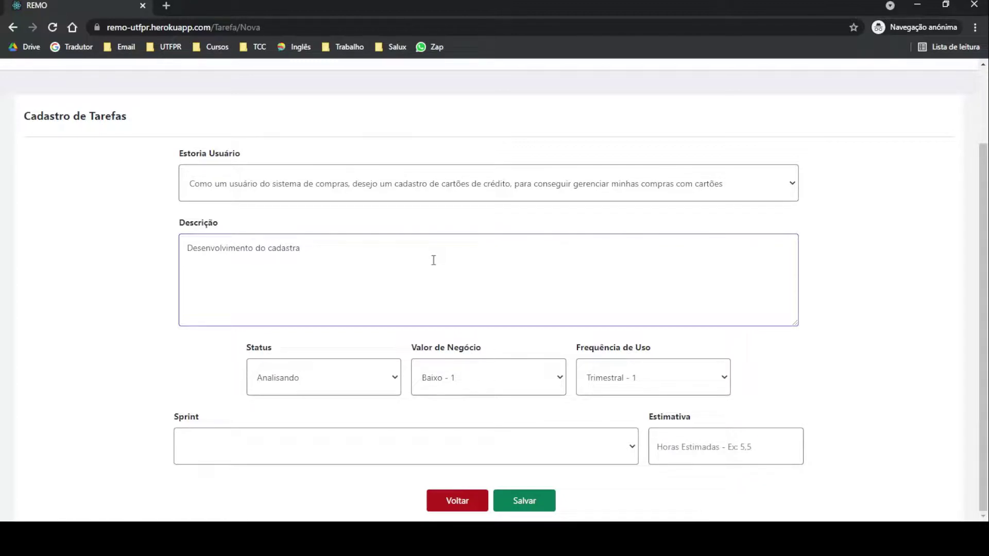
key("BackSpace")
type("o de cas")
key("BackSpace")
type("rtões")
left_click(356, 373)
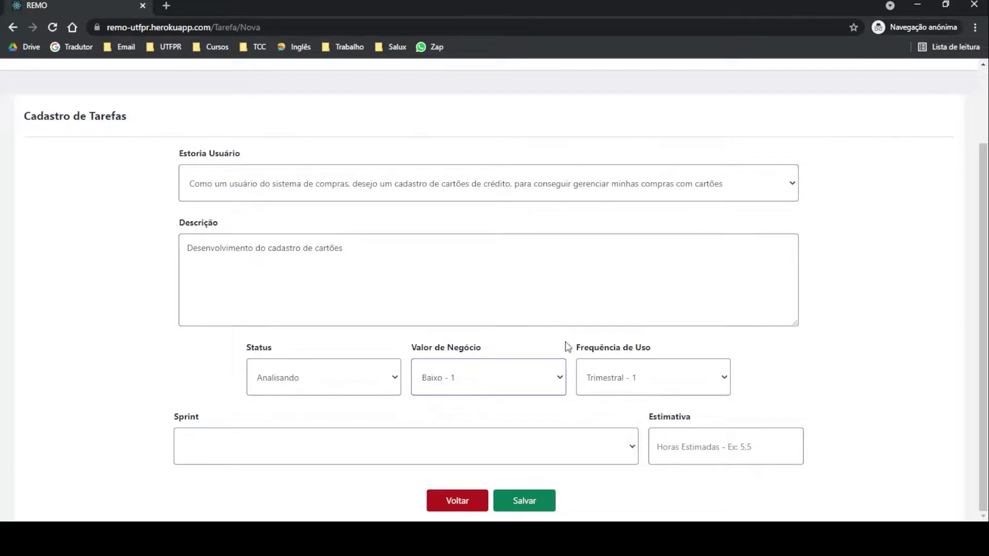
Step: Keep the usage frequency unchanged and leave the task's Sprint field empty
left_click(717, 386)
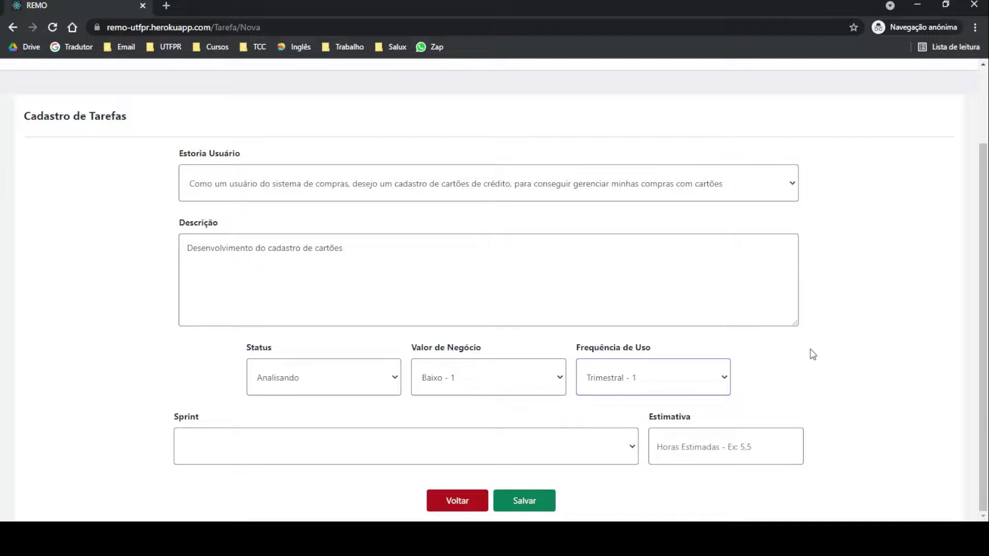
left_click(813, 354)
left_click(631, 452)
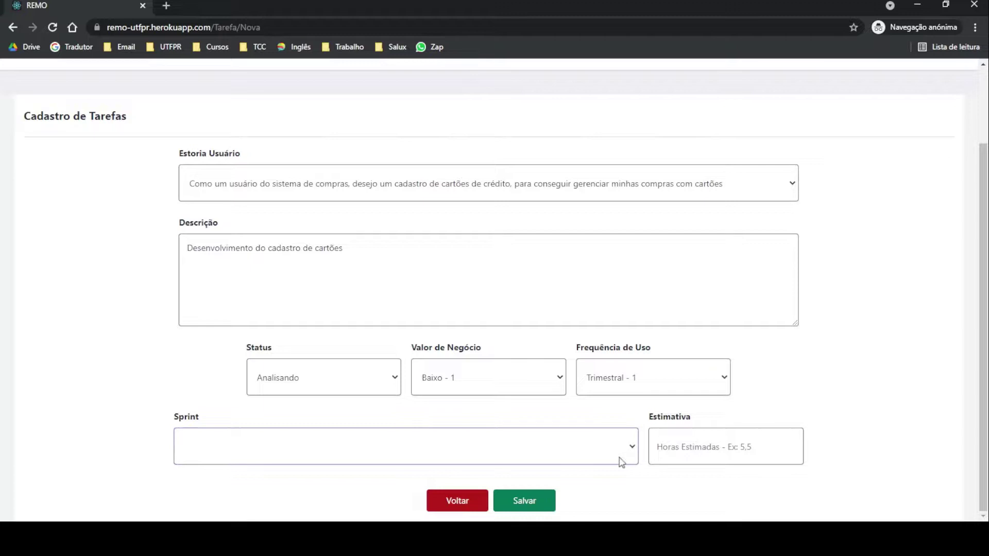
left_click(603, 481)
left_click(266, 457)
left_click(250, 470)
Step: Give the task an estimate of 12 hours
left_click(716, 452)
type("12")
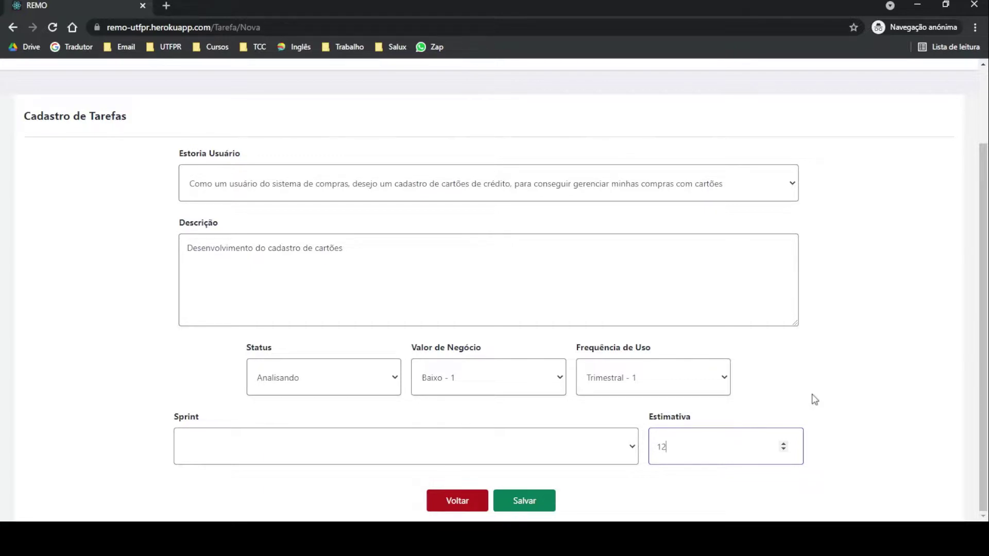
left_click(567, 485)
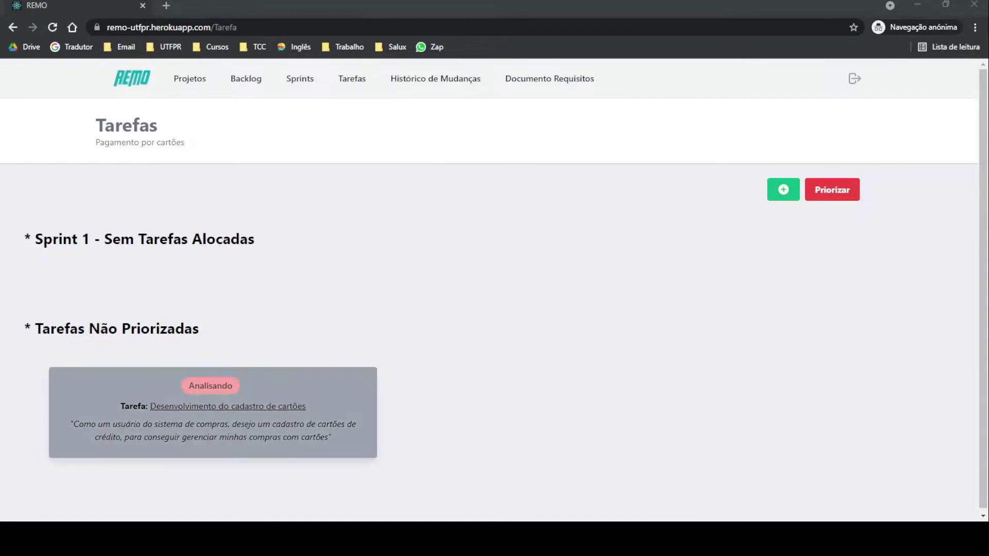
left_click(309, 399)
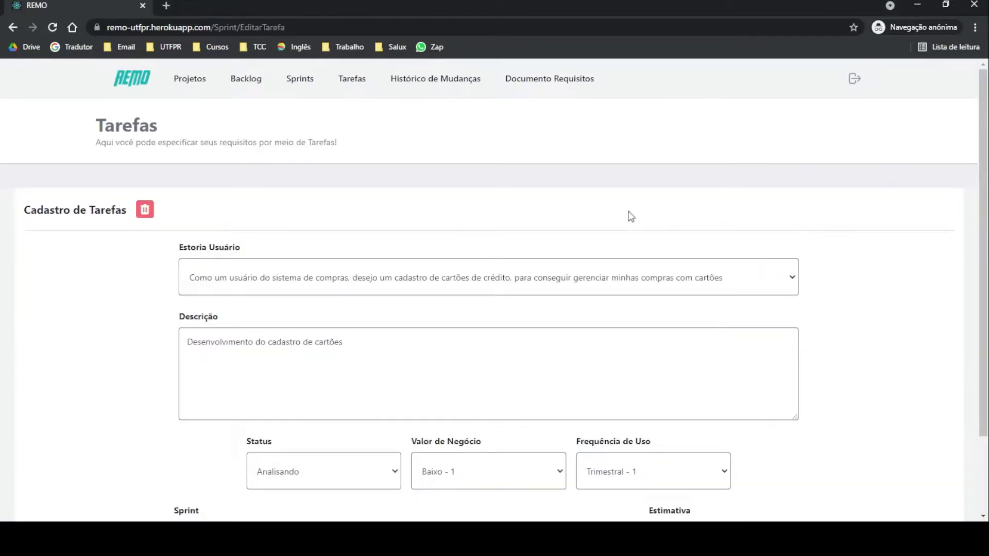
scroll(236, 273, "down", 2)
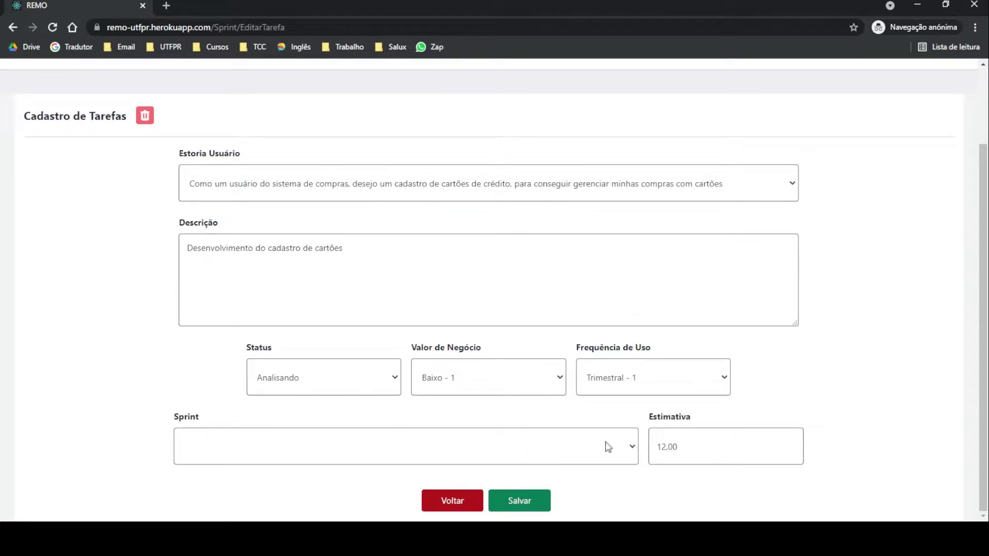
left_click(461, 507)
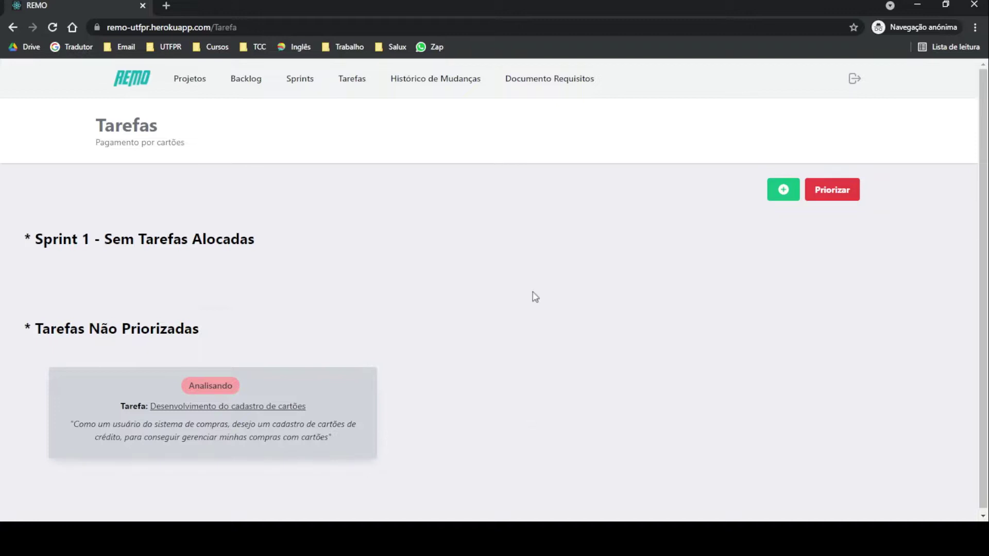
Step: Run Priorizar, accept both alerts, and open the card-registration task now in Sprint 1
left_click(845, 200)
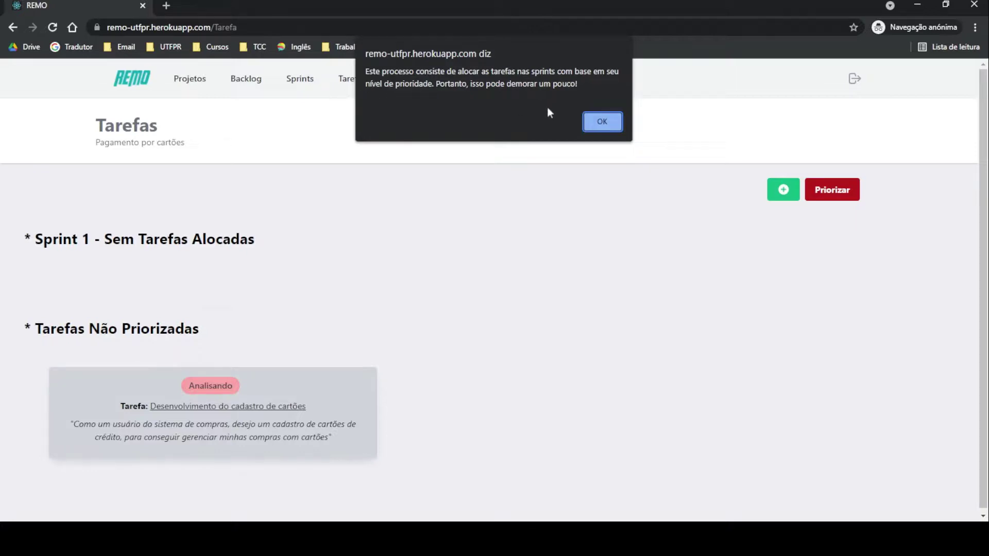
left_click(620, 126)
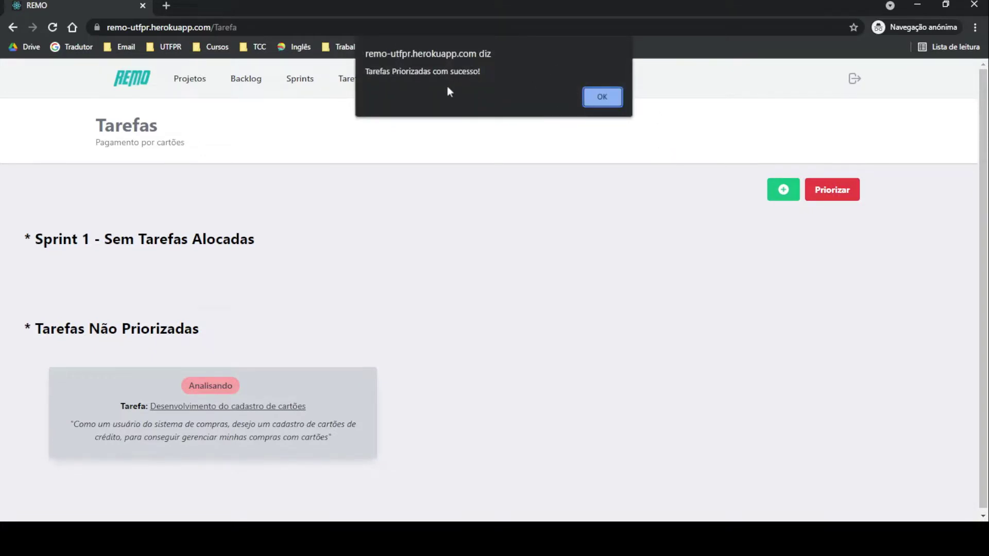
left_click(611, 98)
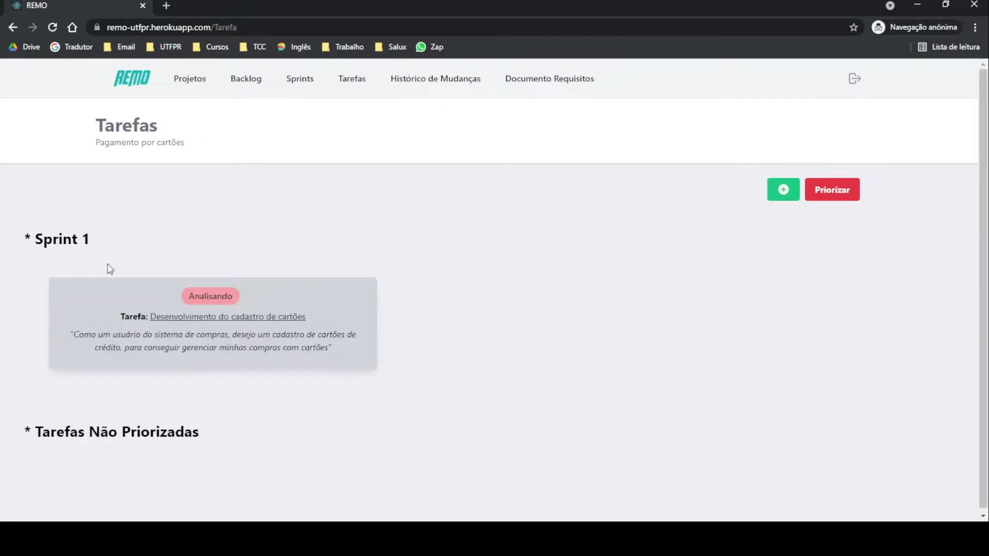
left_click(311, 304)
Step: Save the card-registration task with Sprint 1 as its sprint and status Analisado
scroll(404, 195, "down", 2)
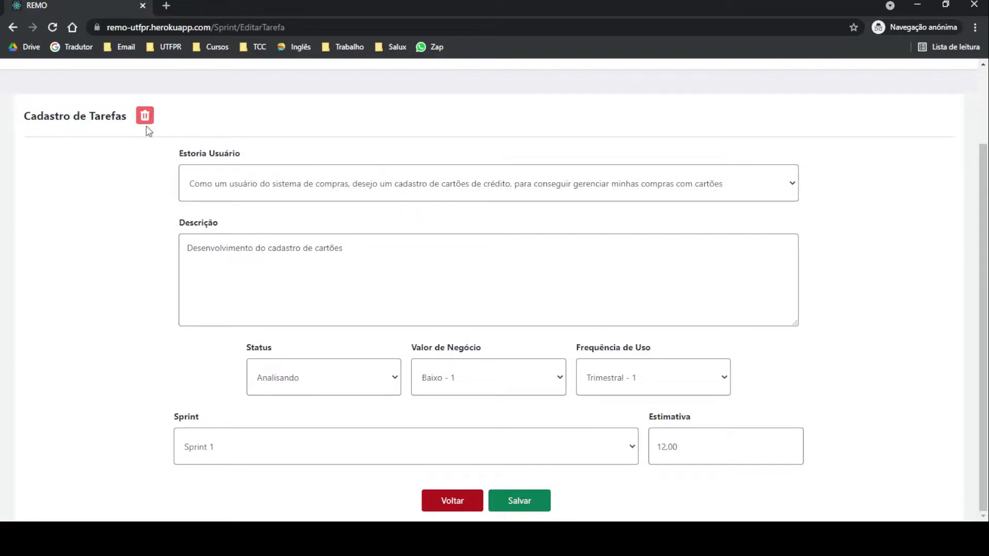
left_click(452, 502)
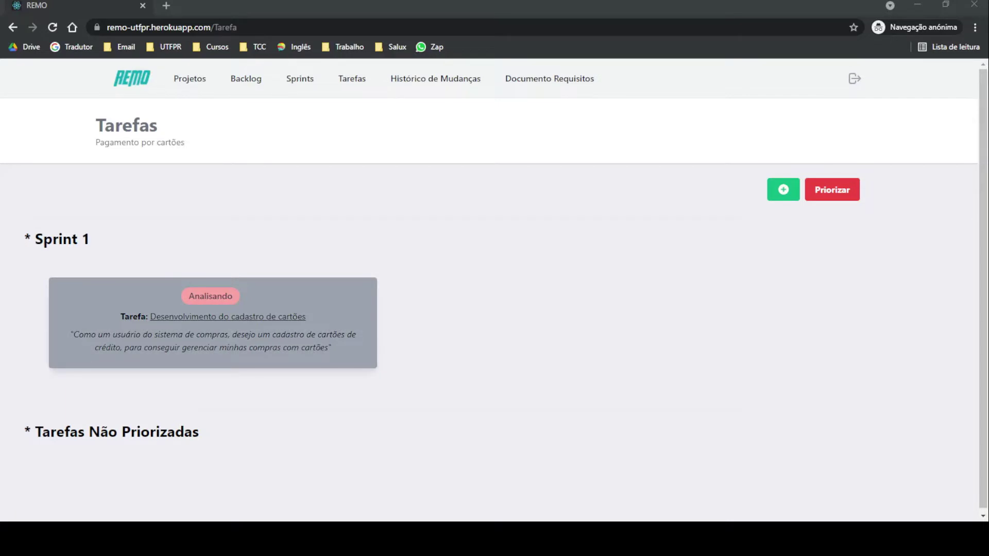
left_click(300, 333)
scroll(300, 333, "down", 2)
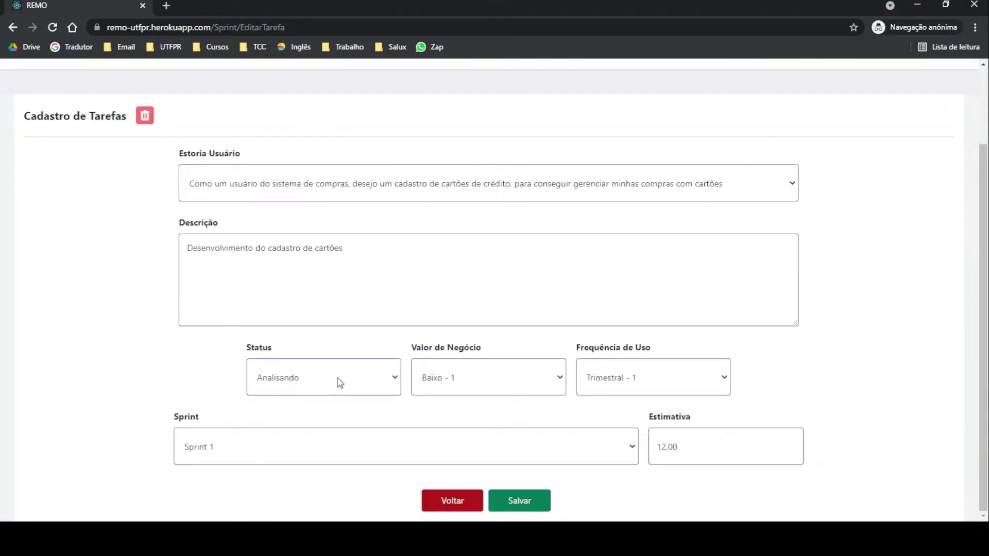
left_click(526, 502)
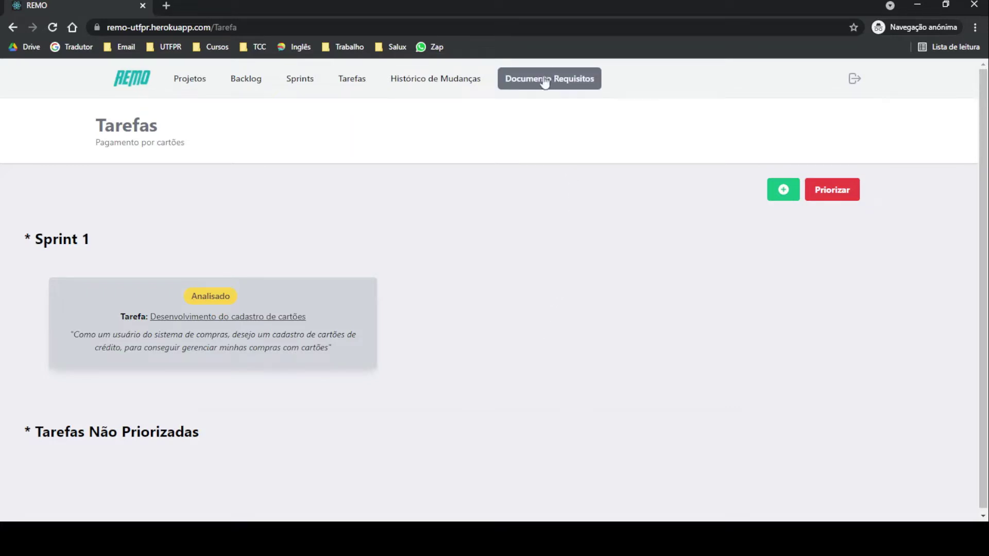
Step: Open the requirements document and highlight its title, personas, Tarefa 1 line and Analisado status
left_click(567, 81)
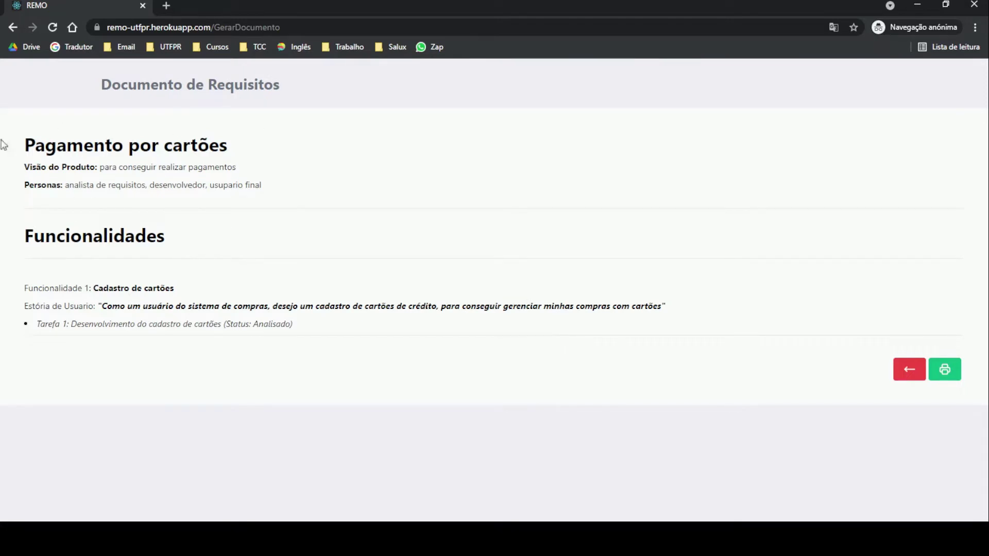
left_click_drag(24, 141, 270, 188)
left_click(297, 193)
left_click_drag(32, 325, 313, 331)
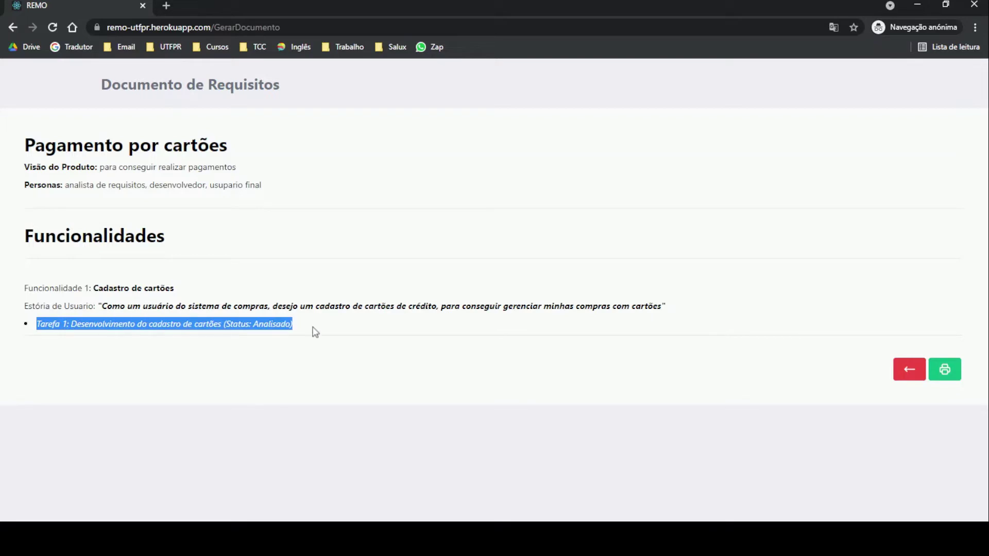
double_click(271, 325)
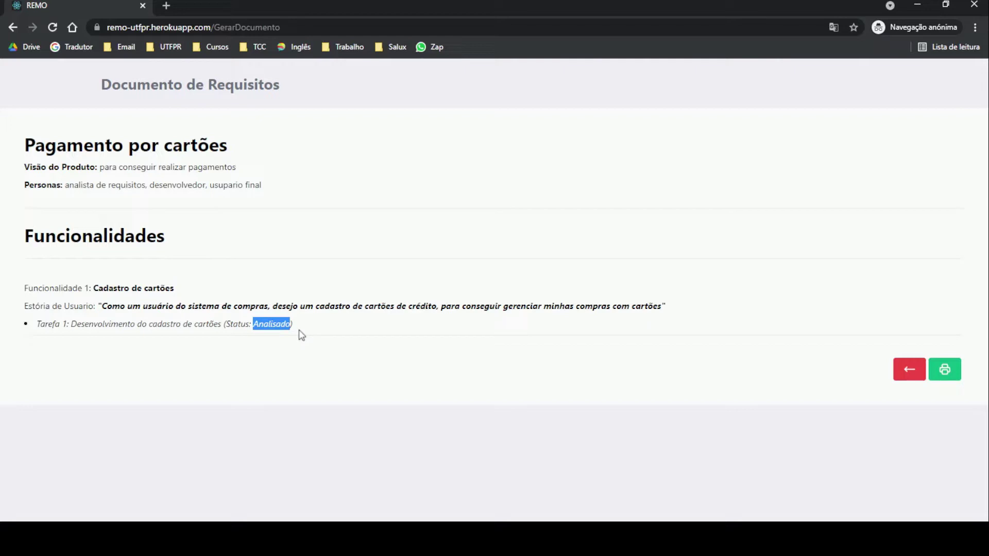
left_click(507, 290)
Step: Preview the requirements document for printing, cancel, and return to the Projetos list
left_click(949, 377)
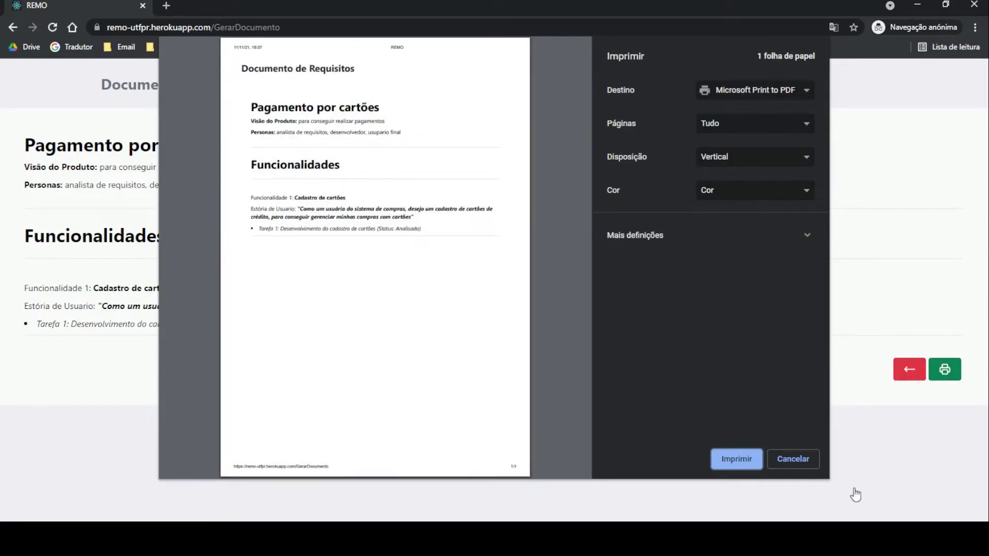
left_click(813, 463)
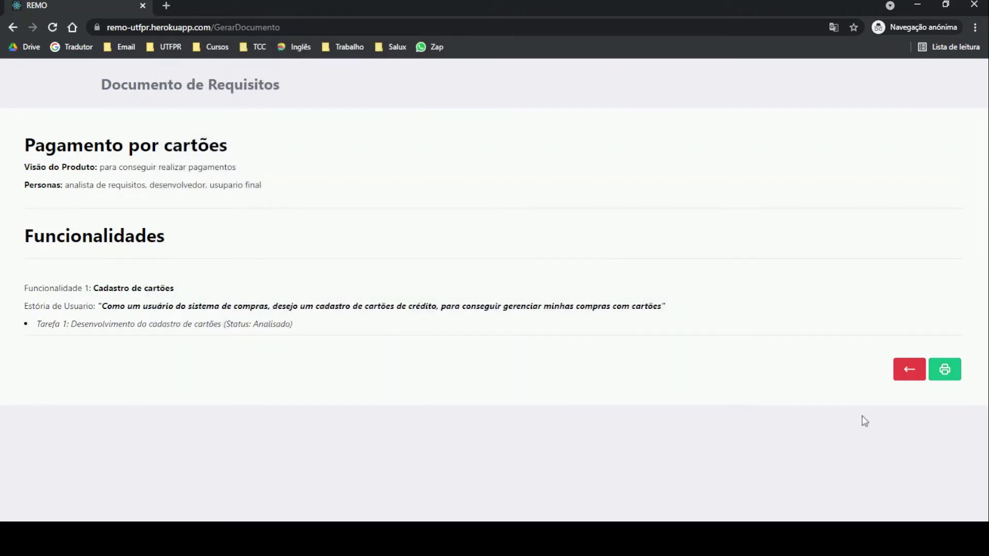
left_click(906, 371)
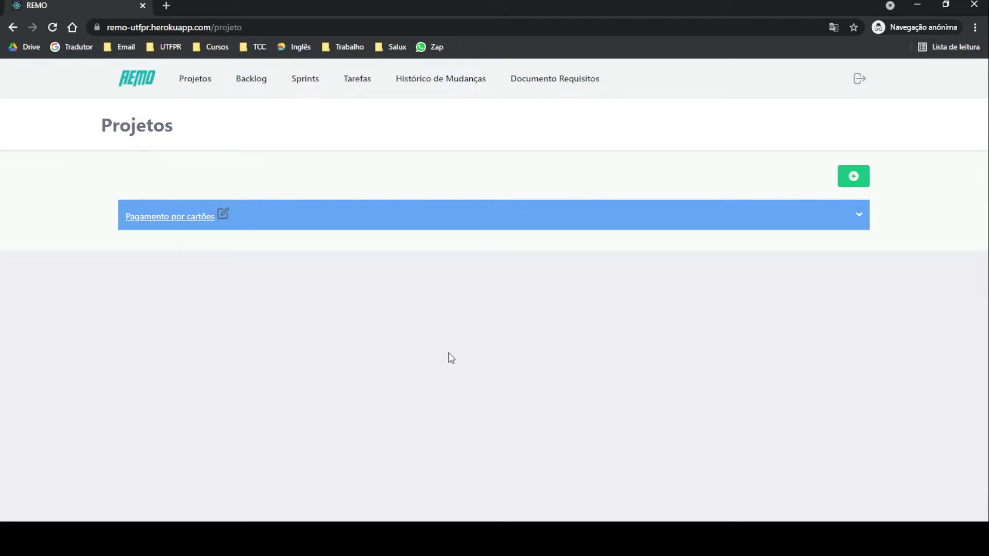
Step: Change the project title's 'cartões' to 'cheques', making it 'Pagamento por cheques', and save
left_click(223, 216)
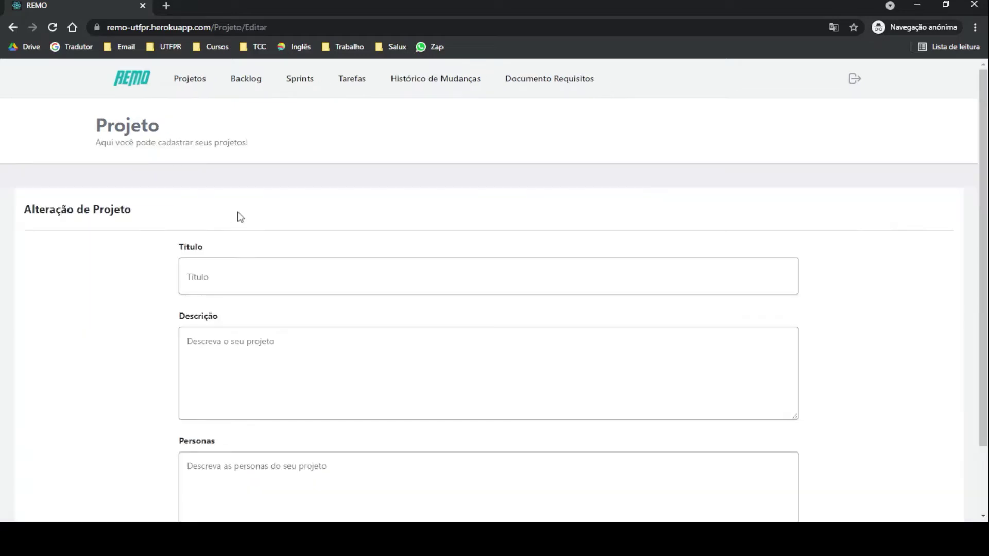
left_click(333, 285)
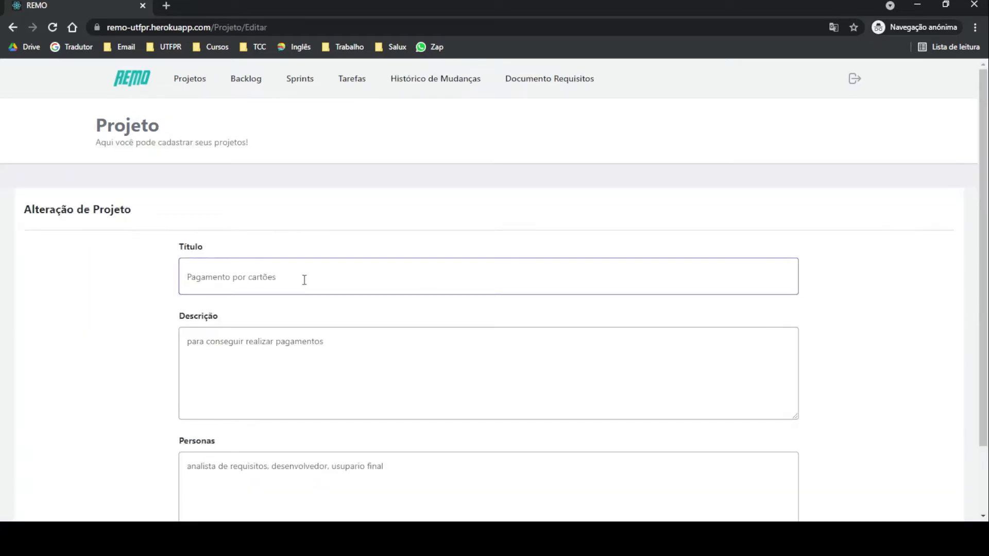
left_click_drag(278, 278, 249, 281)
key("BackSpace")
type("cheques")
scroll(442, 177, "down", 2)
left_click(470, 506)
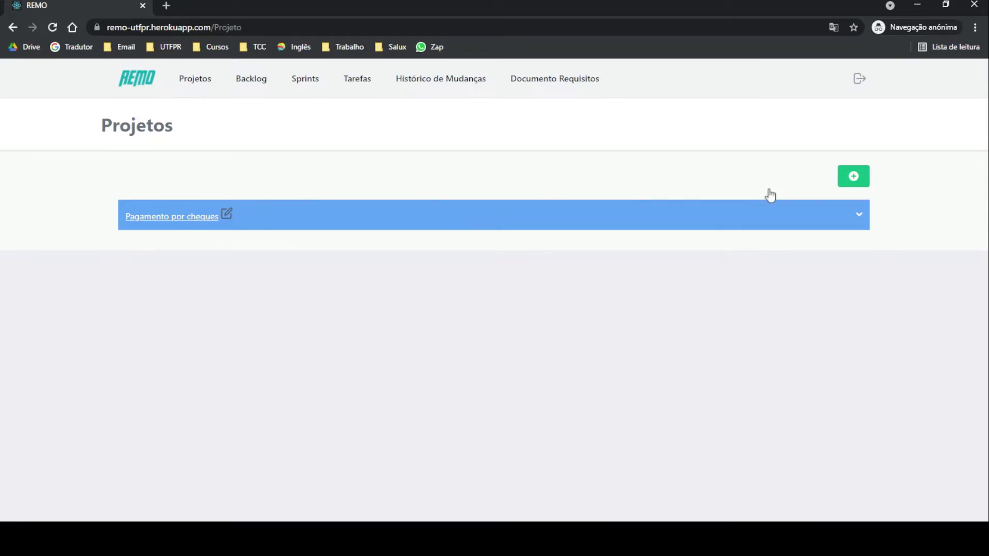
Step: Open Histórico de Mudanças with dates 10/11/2021 to 12/11/2021 and module Projetos
left_click(452, 83)
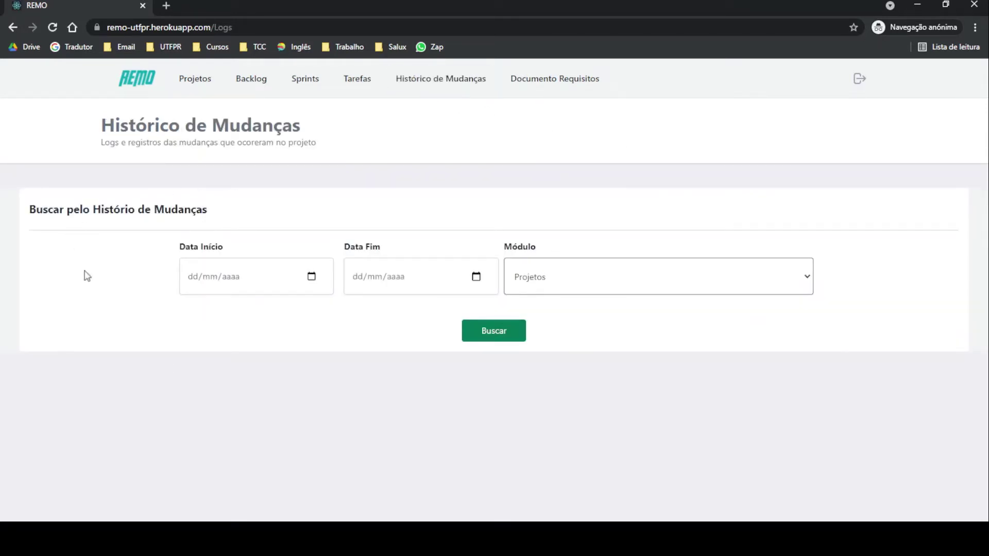
left_click(312, 281)
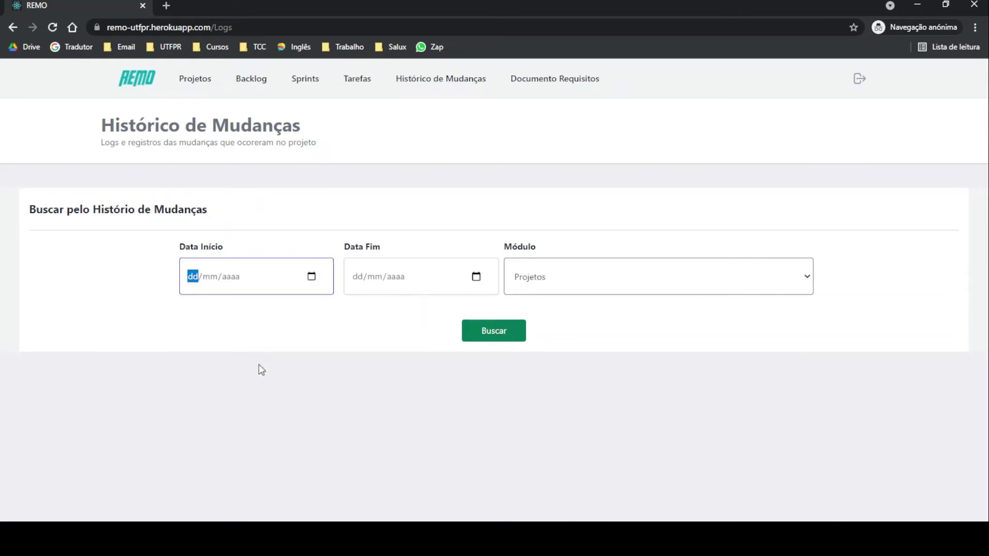
type("10112021")
left_click(470, 283)
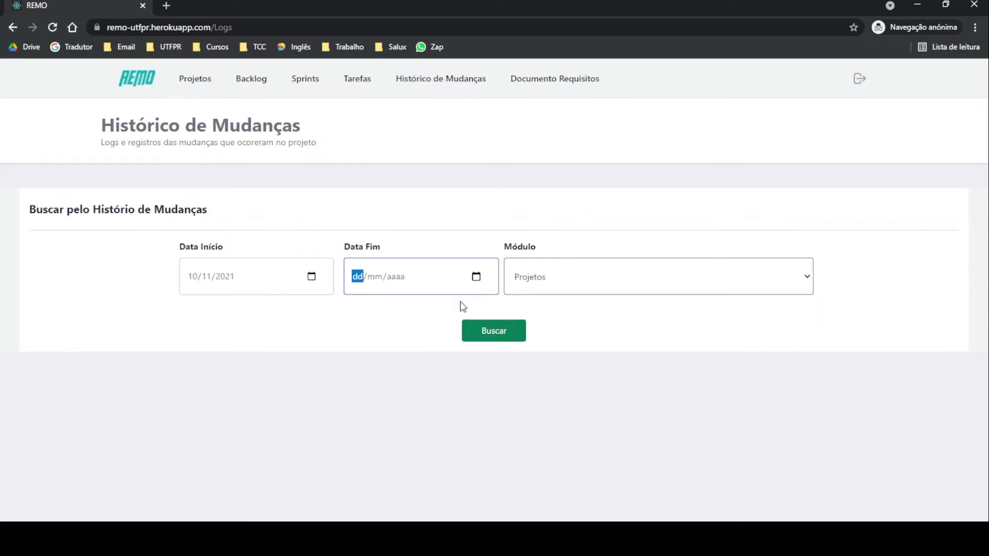
type("12112021")
left_click(244, 315)
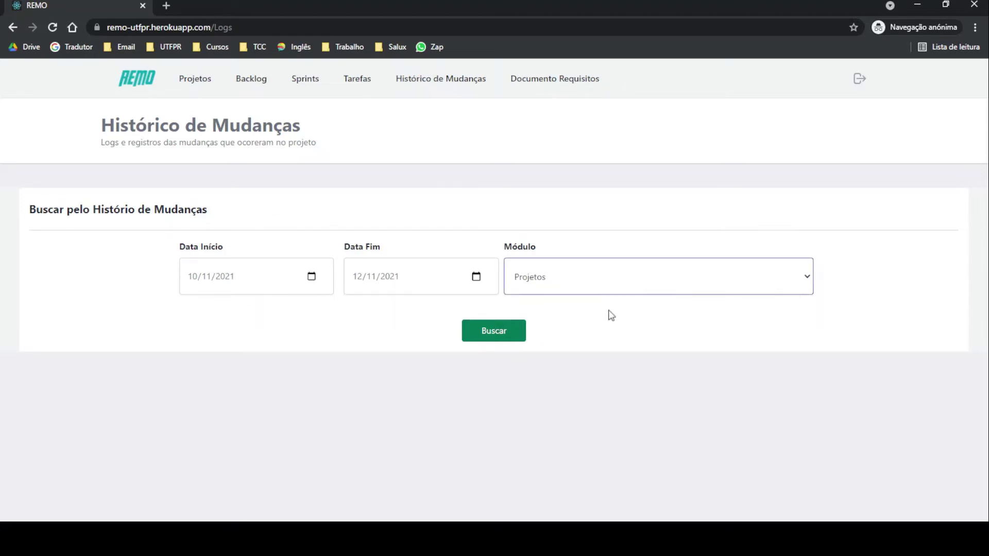
key("Down")
key("Down")
key("Down")
key("Home")
Step: Run the search and review the 11/11/2021 entry's time, editor and new title 'Pagamento por cheques'
left_click(506, 337)
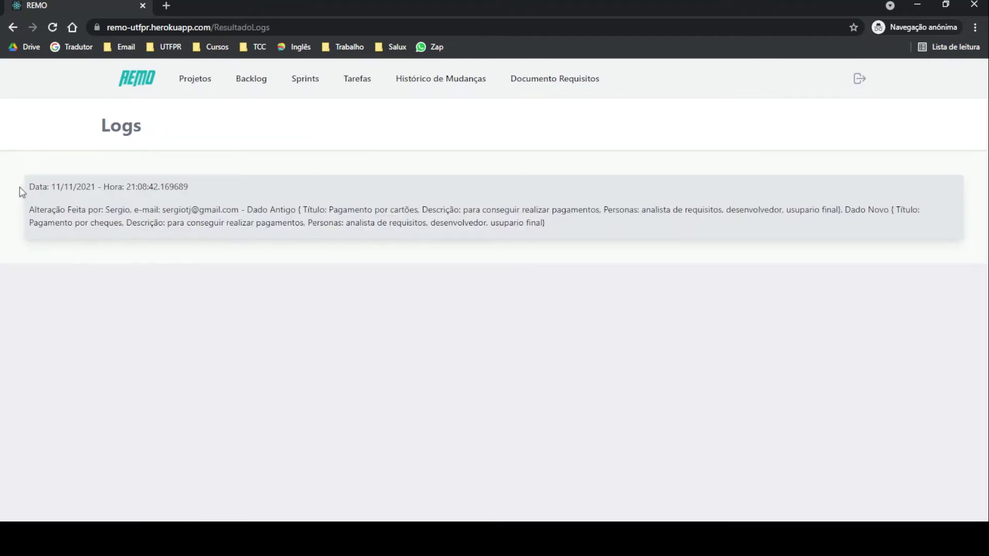
left_click_drag(31, 187, 243, 187)
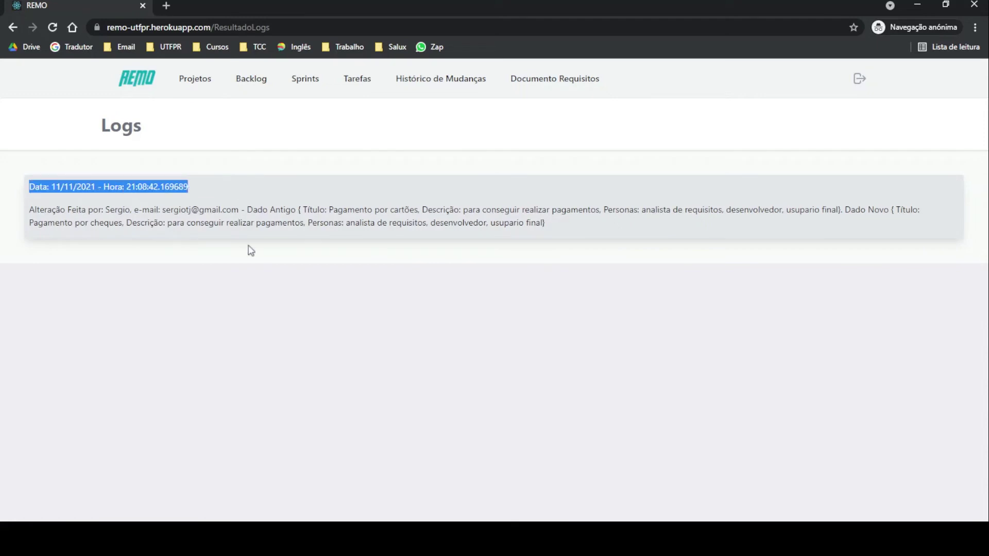
left_click(229, 201)
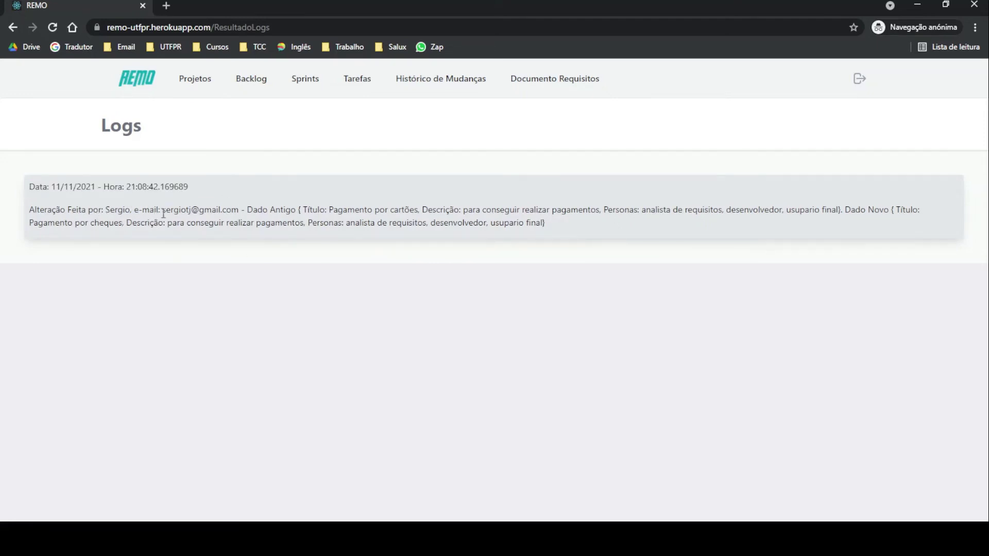
left_click_drag(163, 213, 242, 206)
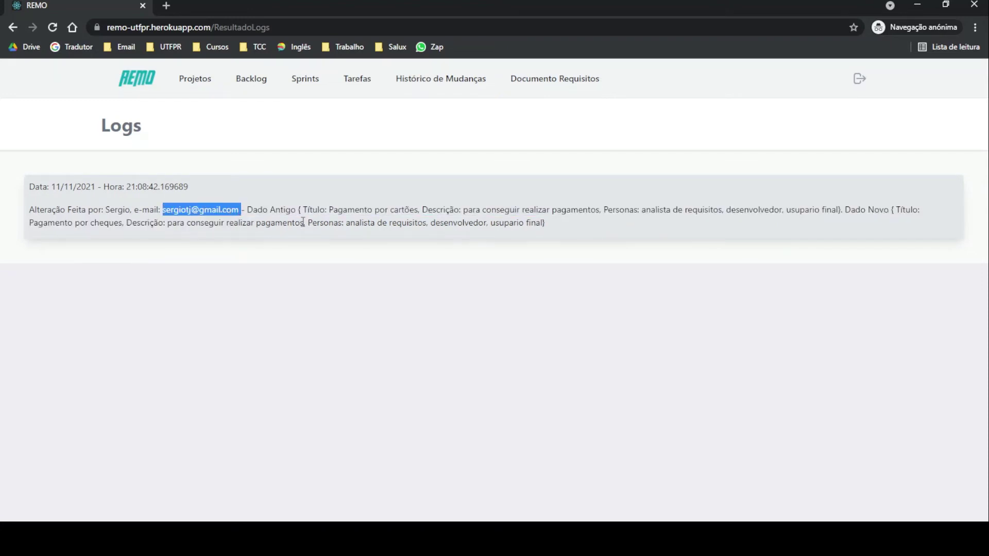
left_click_drag(304, 223, 420, 207)
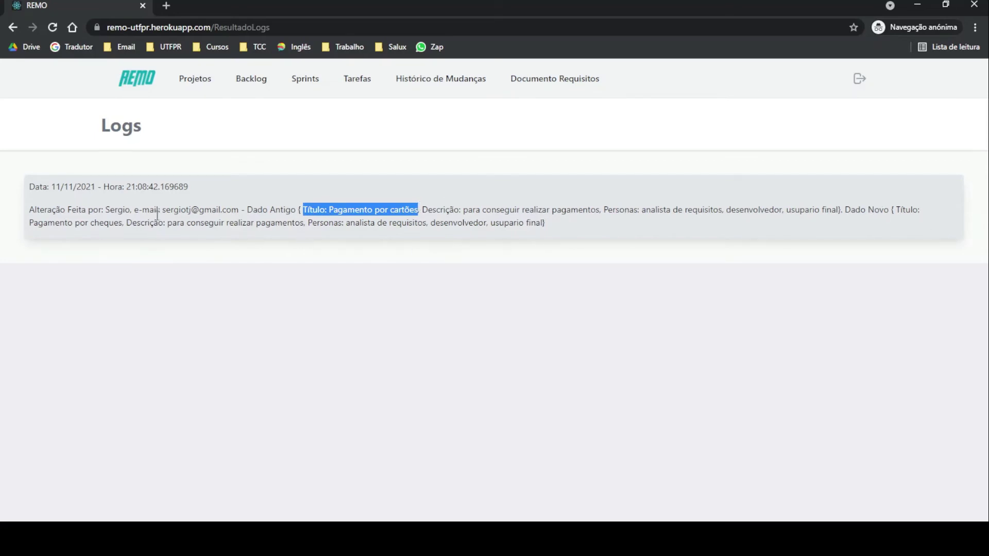
left_click_drag(32, 220, 122, 223)
left_click(552, 259)
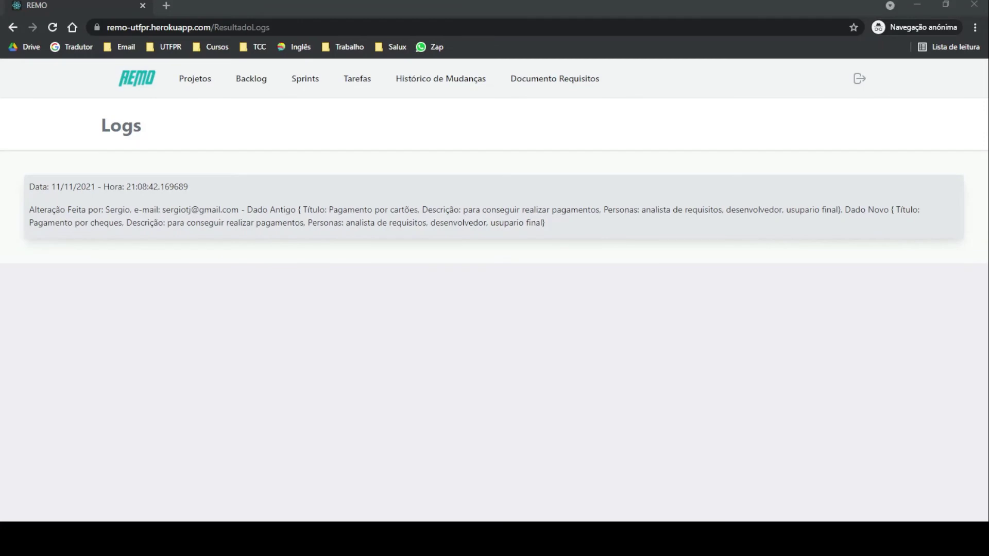
left_click(332, 231)
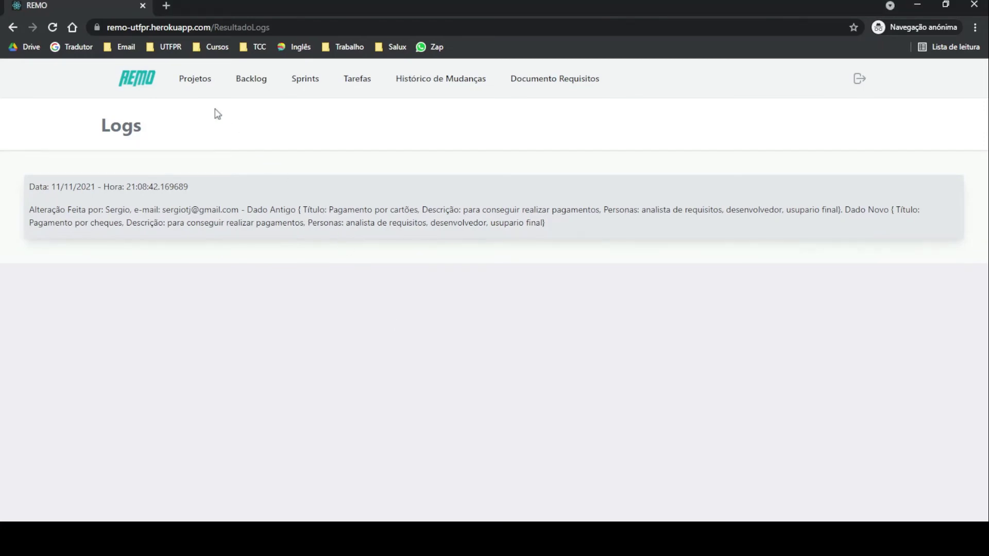
Step: Visit the Projetos, Backlog, Sprints and Tarefas pages, then log out of REMO
left_click(184, 82)
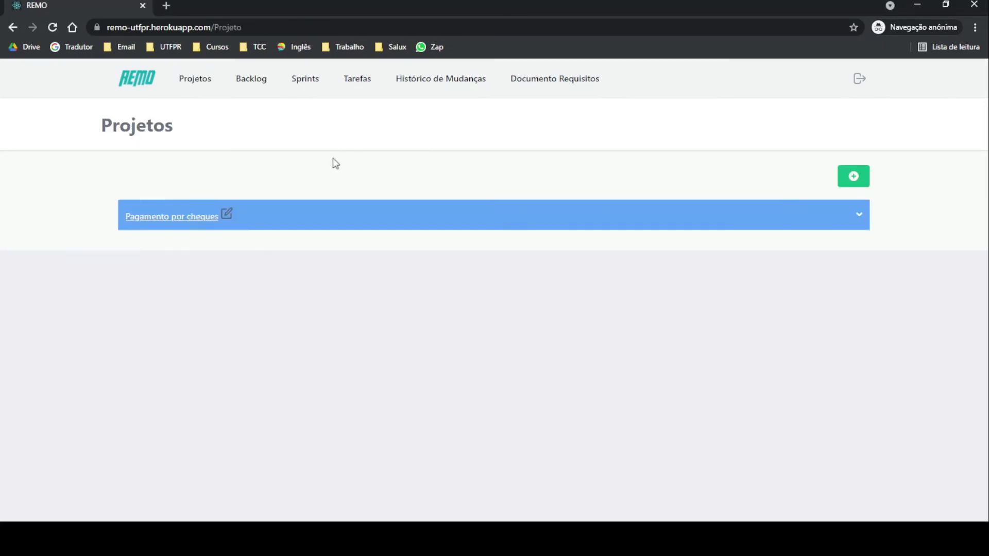
left_click(245, 76)
left_click(307, 81)
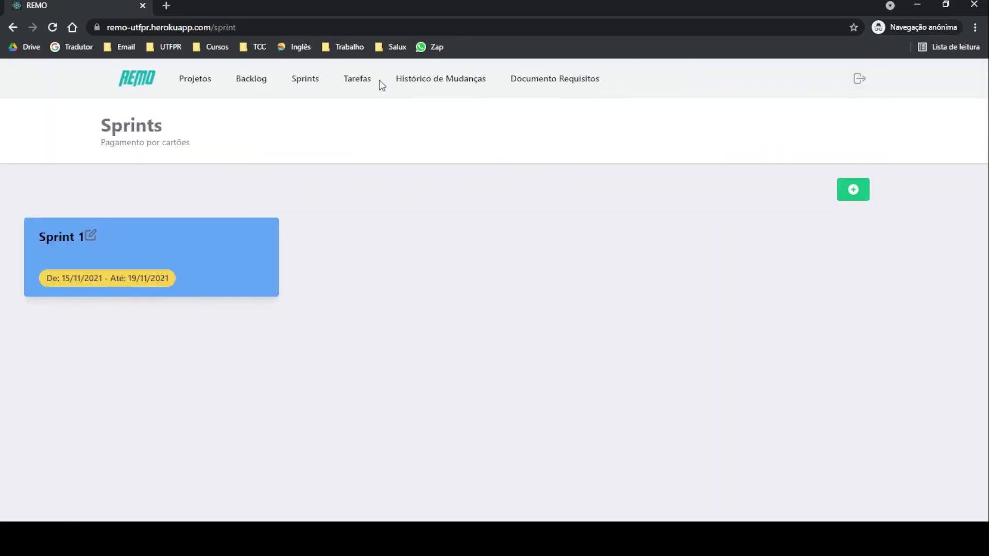
left_click(369, 78)
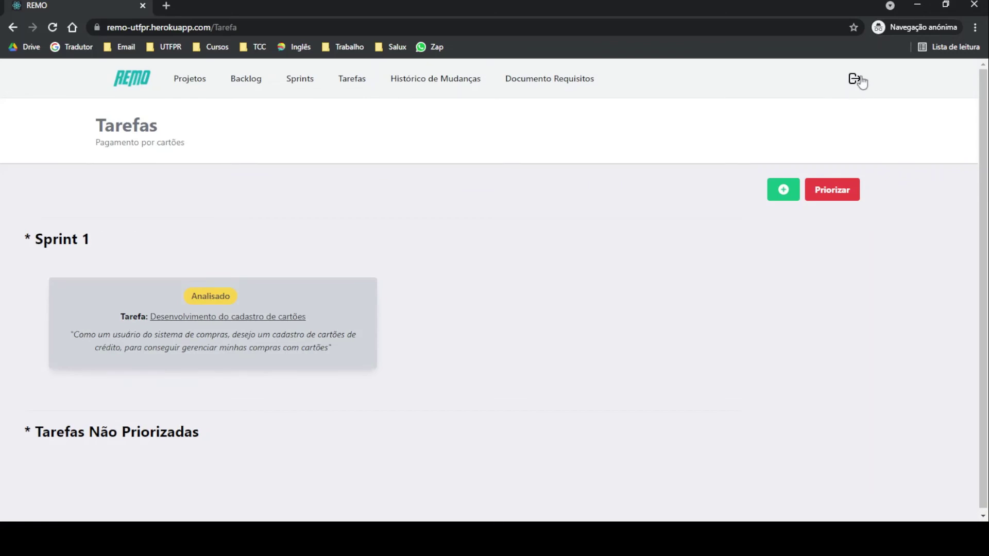
left_click(855, 81)
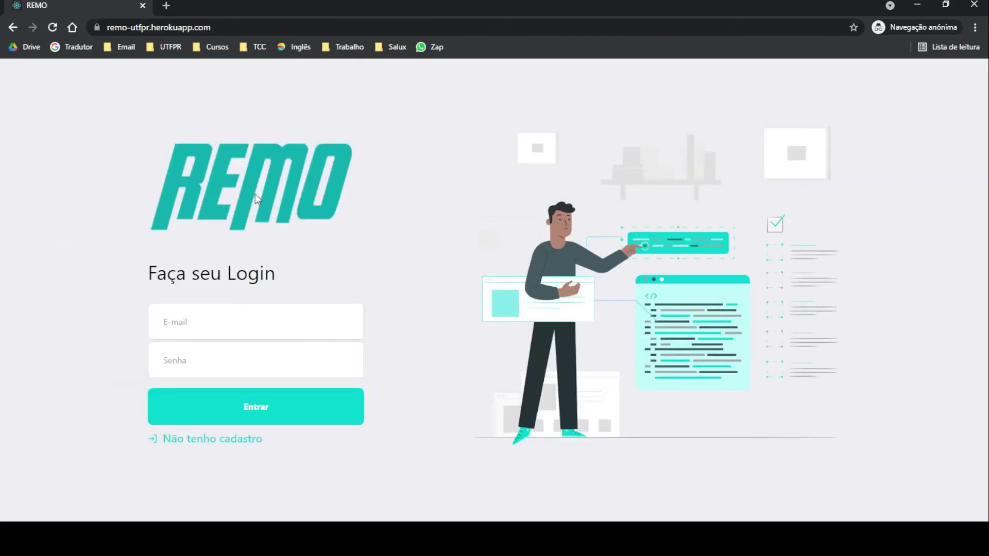